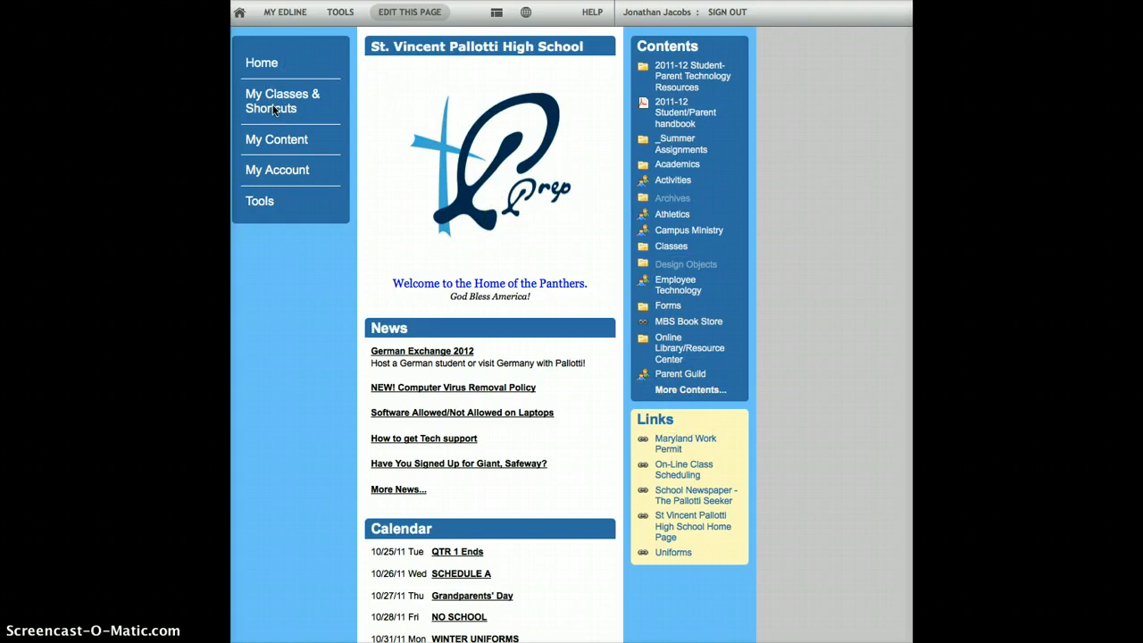
Step: Open the Assignments folder of the IC Period 1 class and bring up its item management list
mouse_move(273, 104)
key("ctrl+Tab")
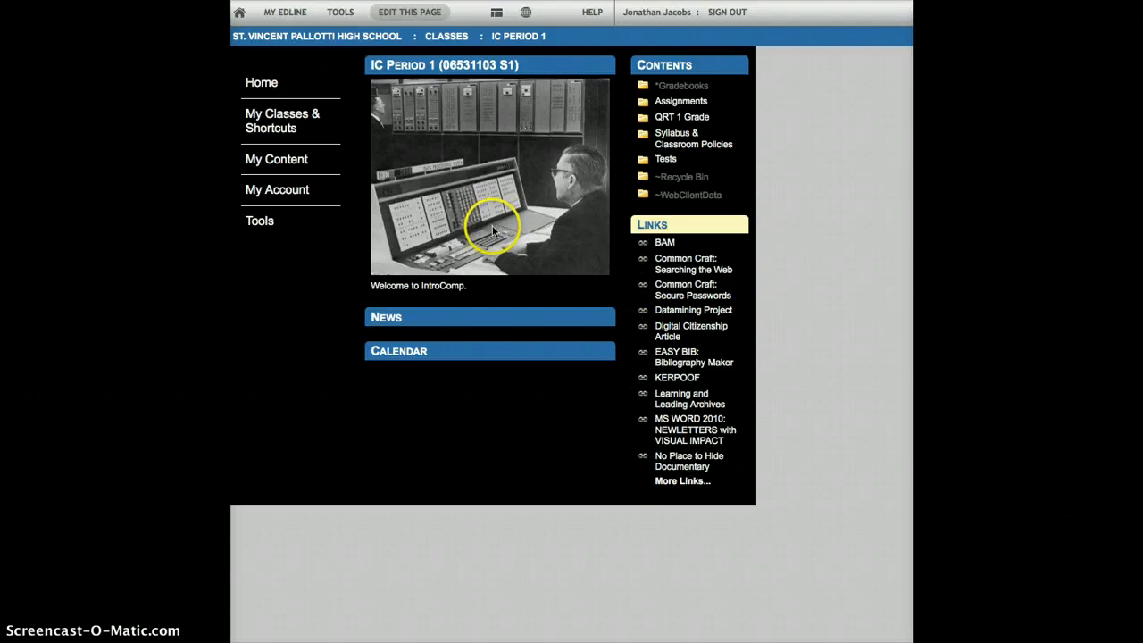
left_click(679, 102)
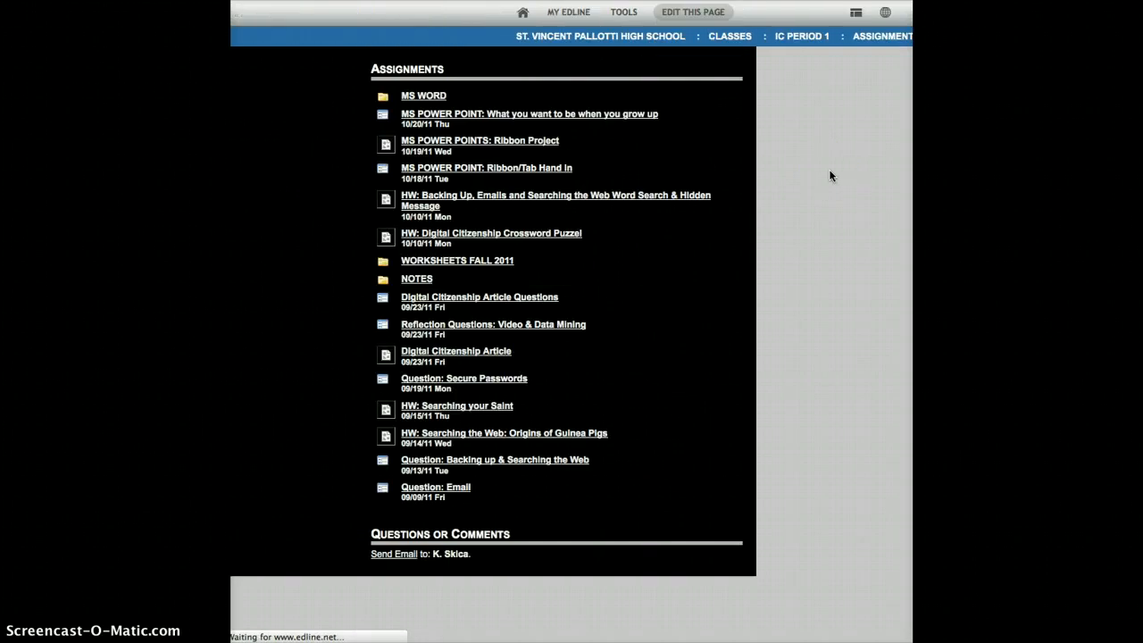
left_click(400, 71)
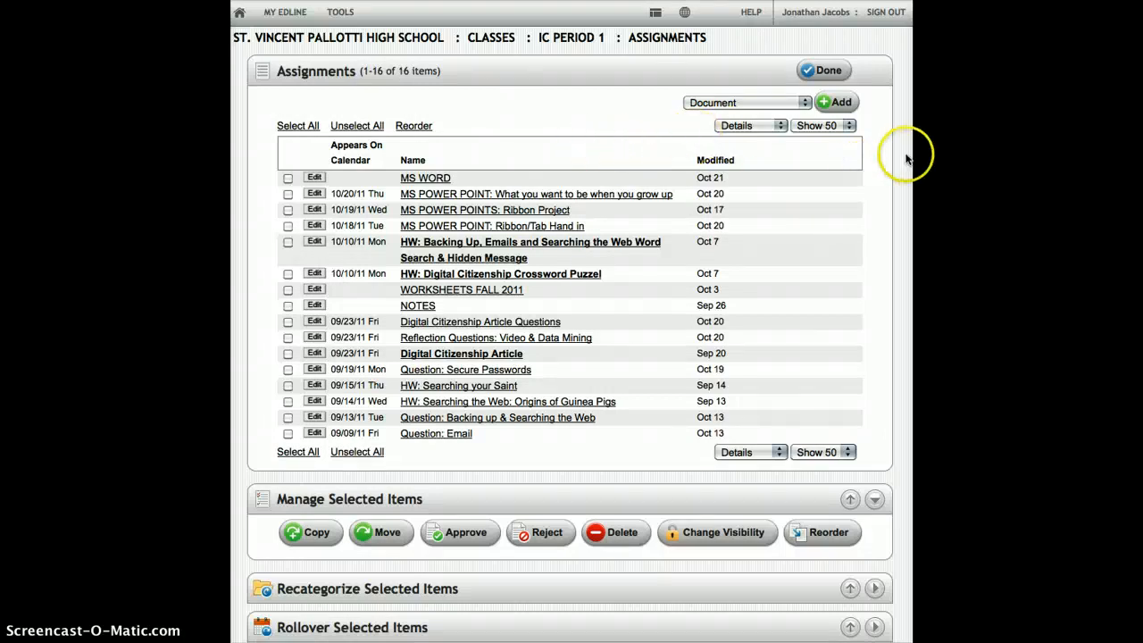
Step: Add a new Homework Hand-In to the assignments and title it "A test for homework handin"
left_click(805, 102)
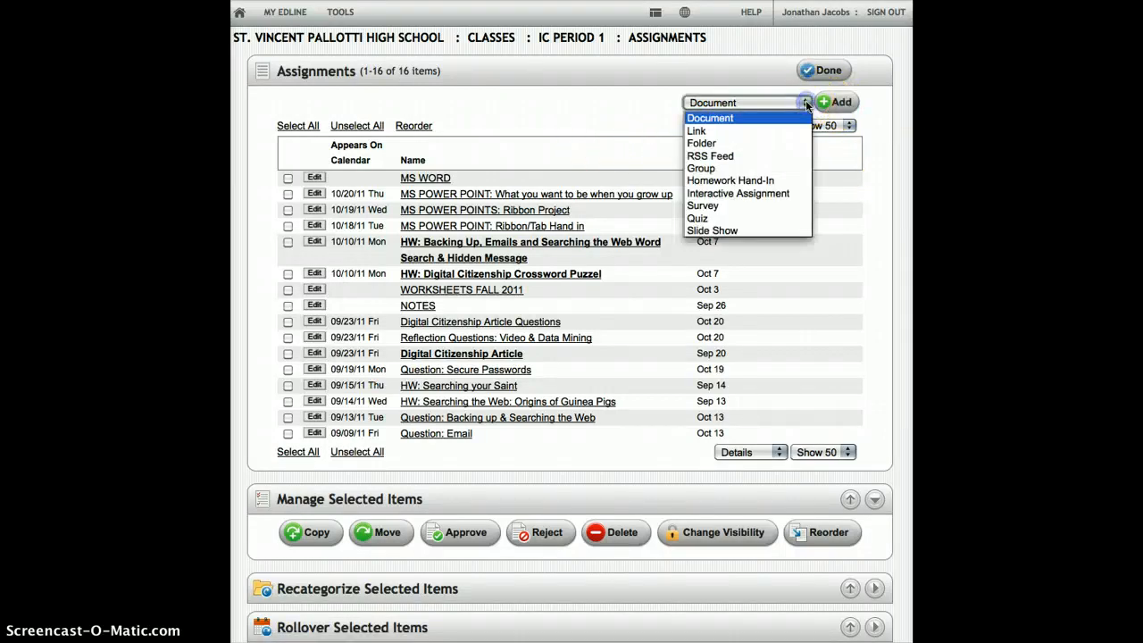
left_click(760, 182)
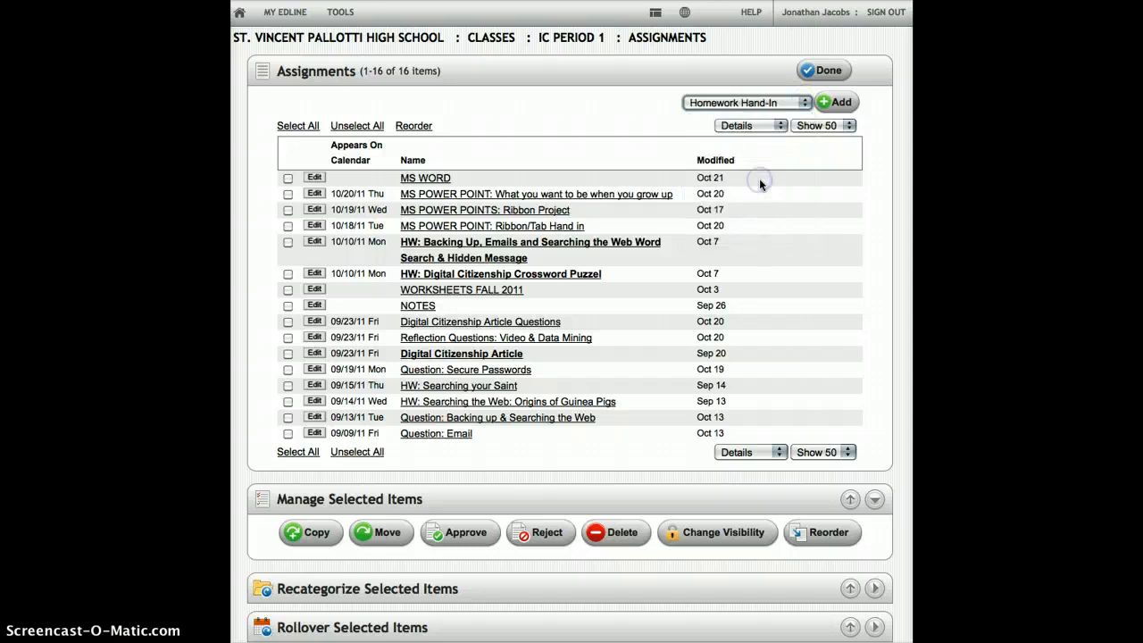
left_click(844, 104)
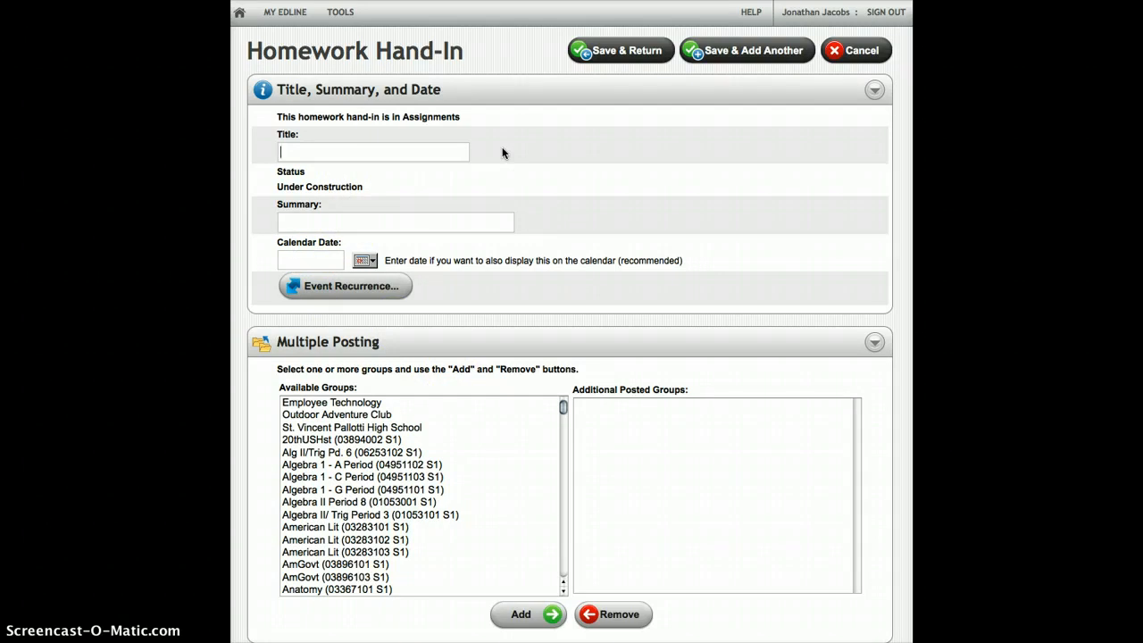
type("test for homework handin")
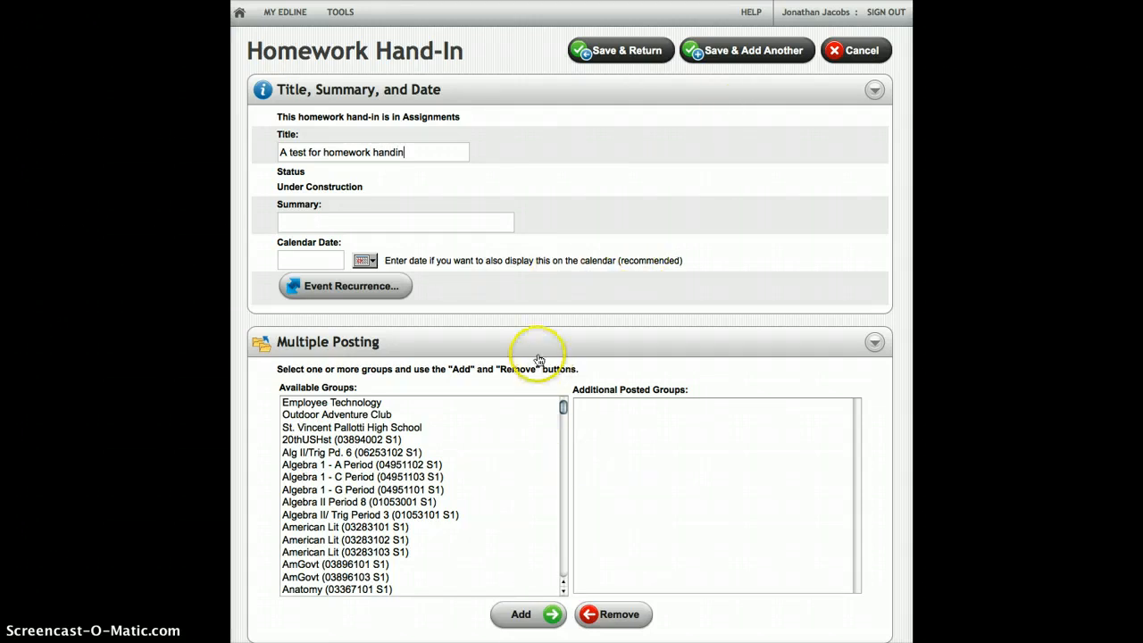
Step: Add the IC Period 3 class to the additional posted groups of the homework hand-in
scroll(662, 329, "down", 3)
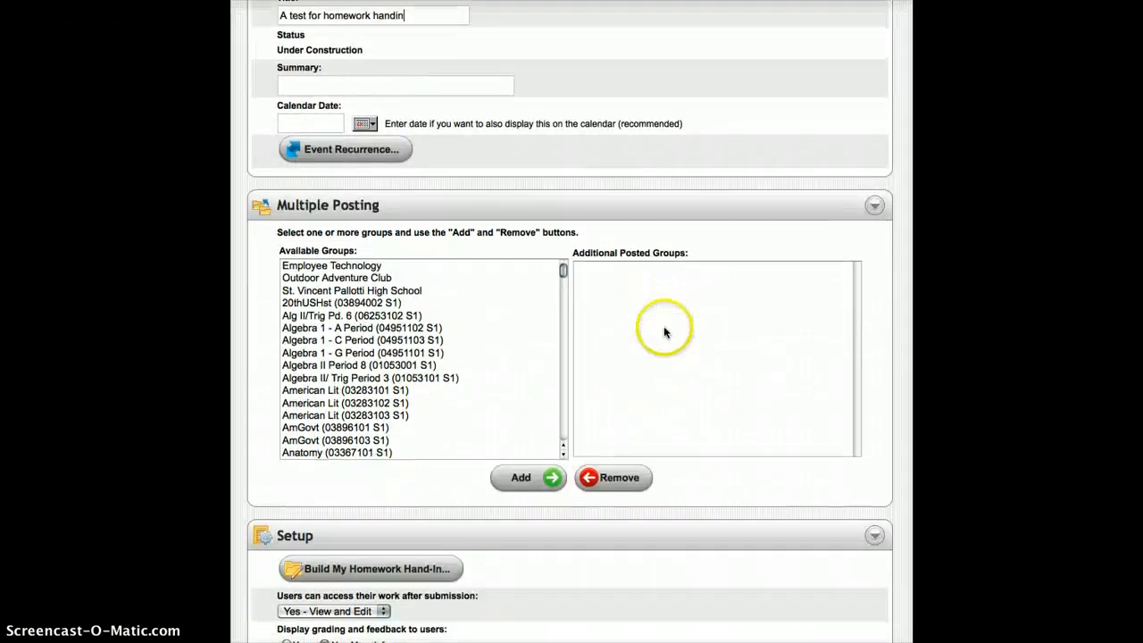
scroll(661, 332, "down", 5)
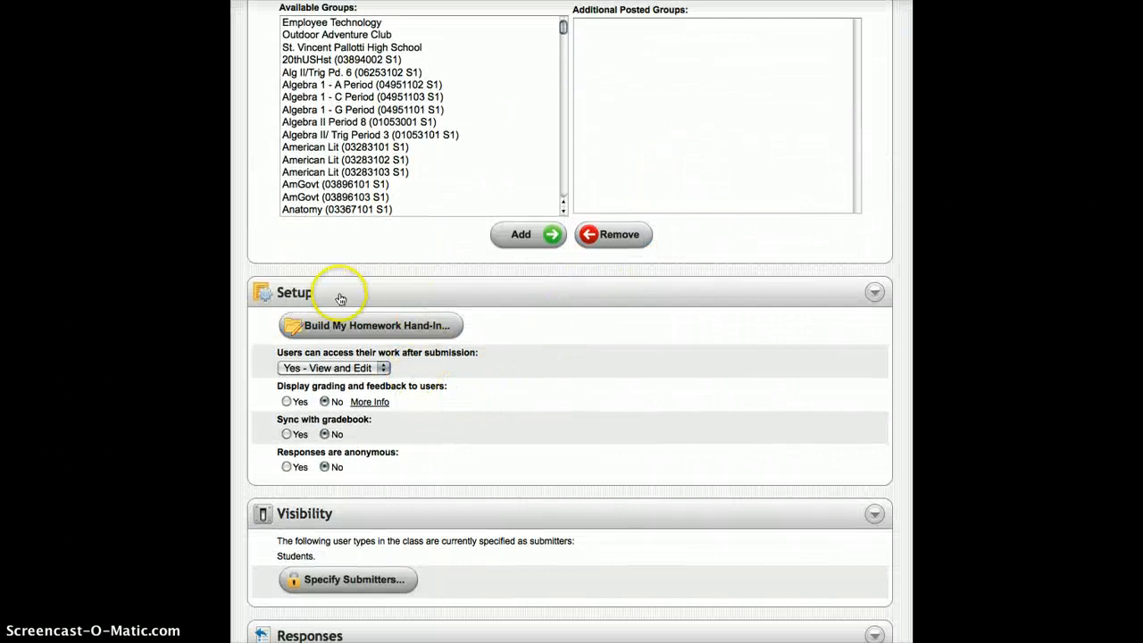
scroll(396, 114, "up", 2)
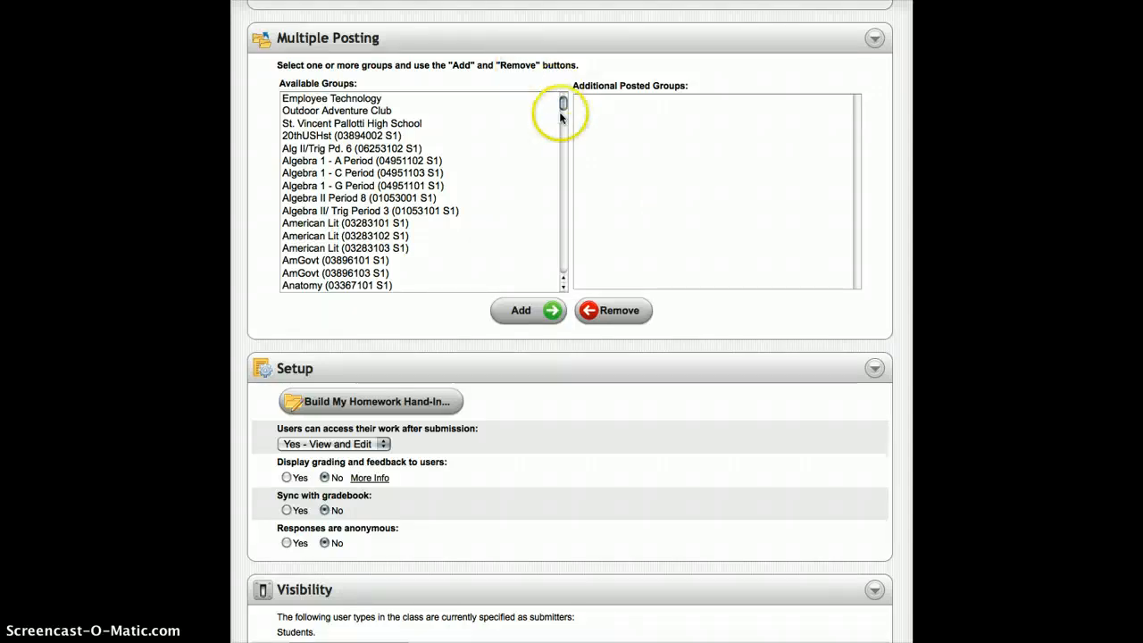
left_click_drag(564, 103, 566, 222)
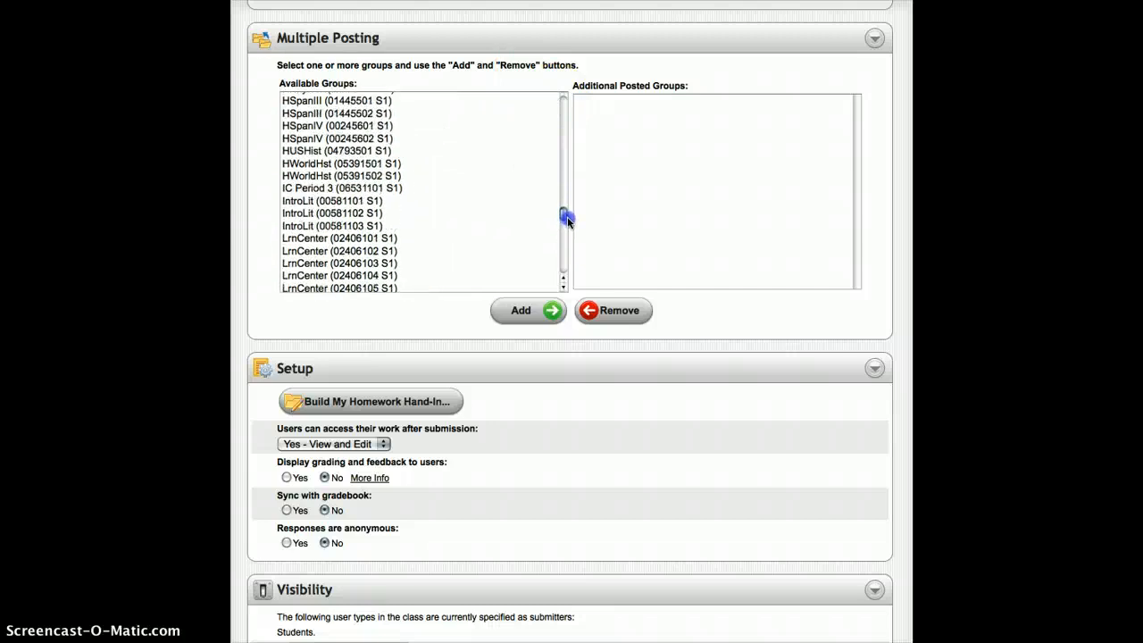
left_click(381, 190)
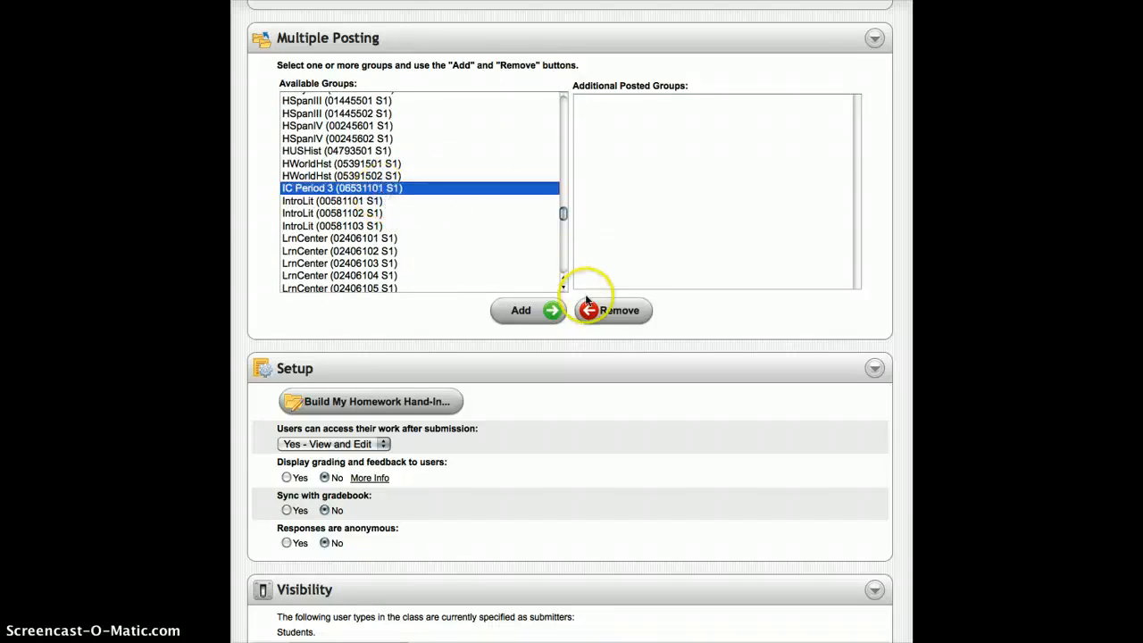
left_click(523, 312)
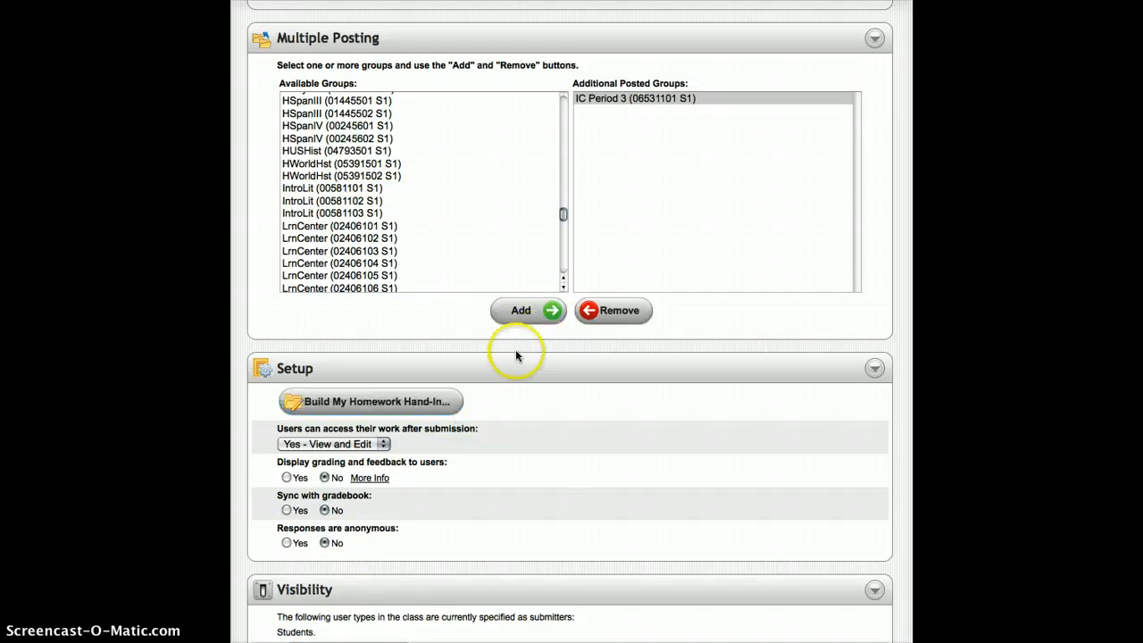
Step: Open the homework hand-in builder and clear the placeholder text from the instructions
left_click(362, 408)
left_click(613, 473)
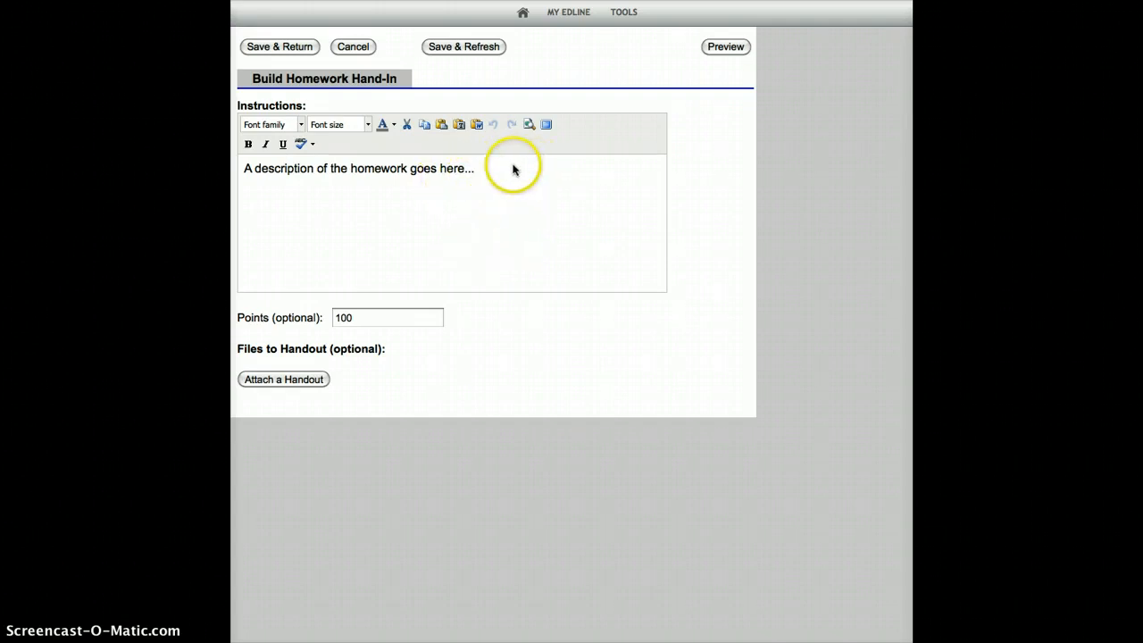
left_click_drag(513, 170, 268, 161)
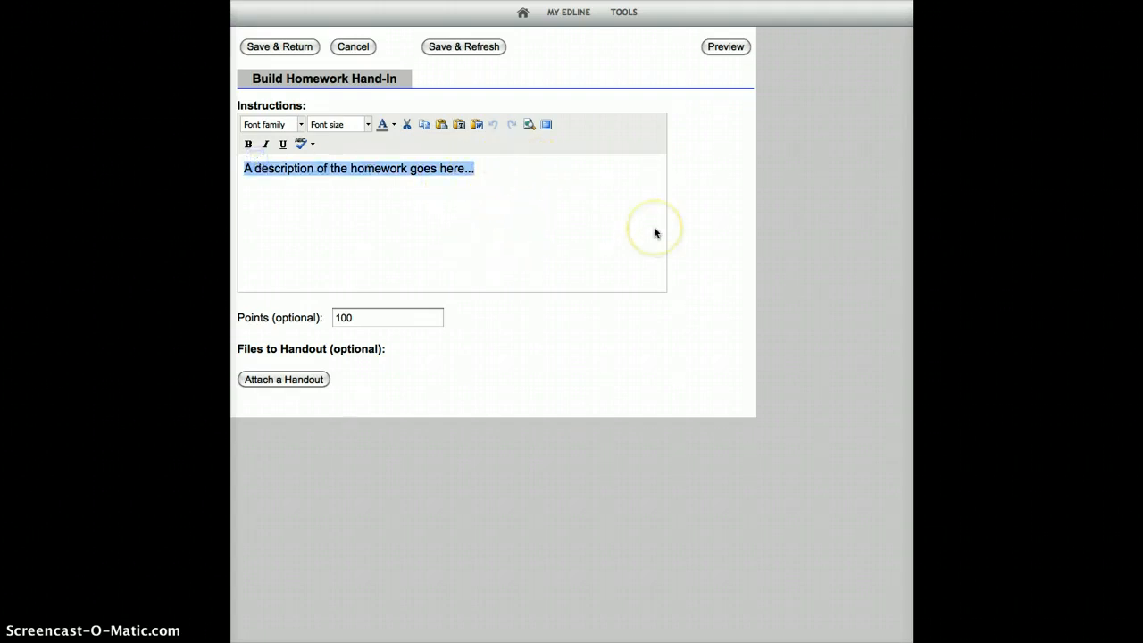
key("BackSpace")
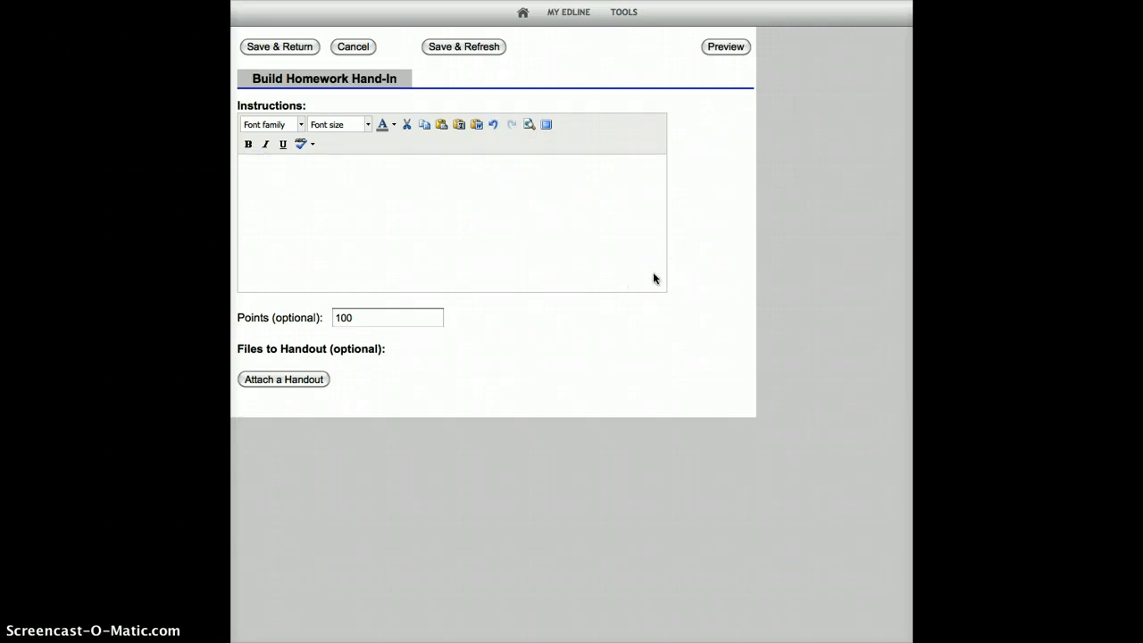
Step: Write "For homewokr tonight I want you to create a list of computer hardware" in the instructions
type("For homewrokr tonight")
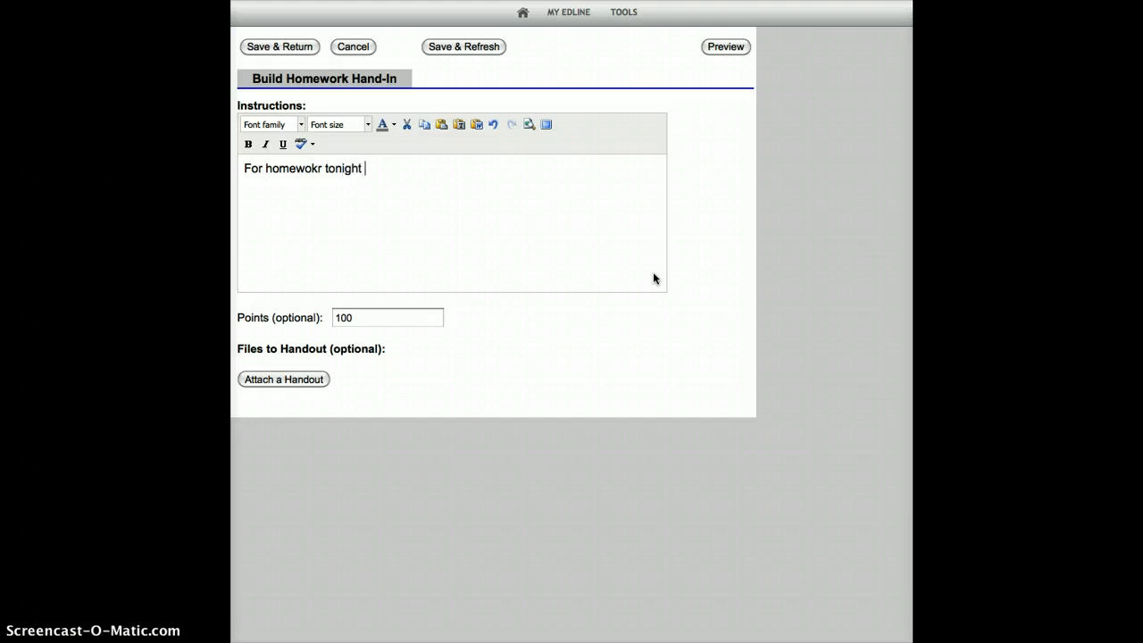
type(" I wo")
key("BackSpace")
type("ant you to creAZt")
key("BackSpace")
key("BackSpace")
key("BackSpace")
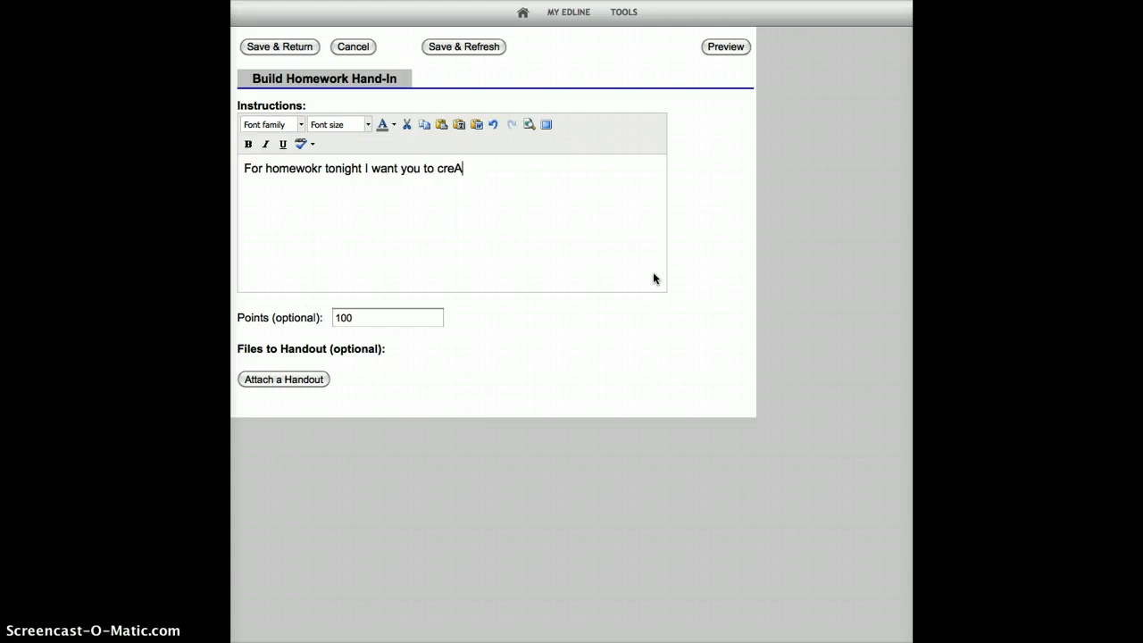
type("ate a list of computer")
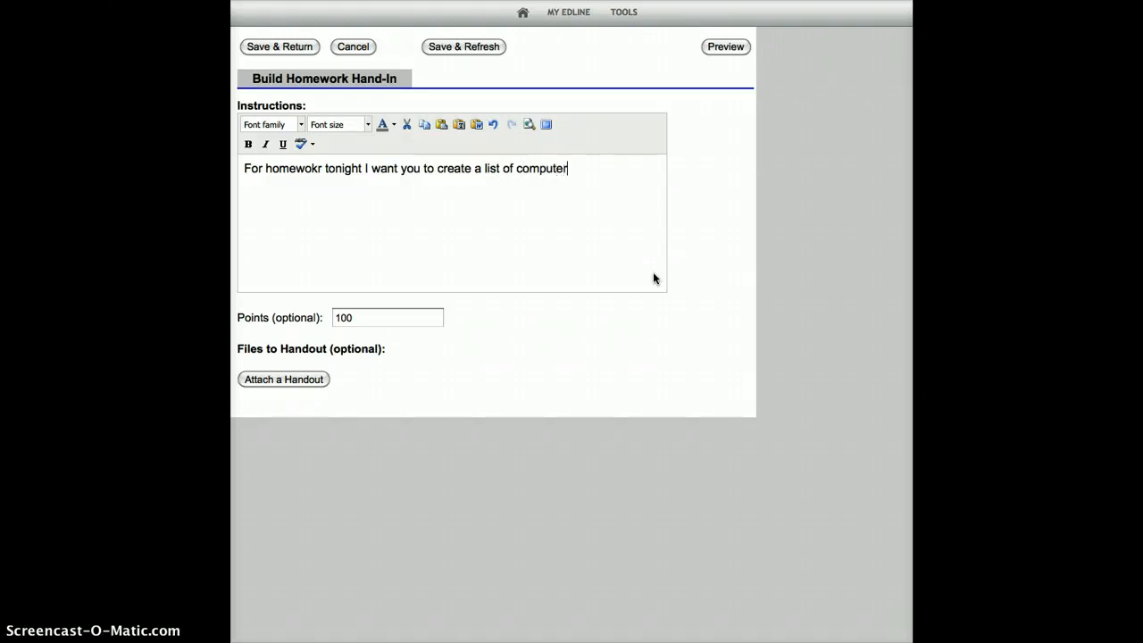
type(" hardware. It should be ")
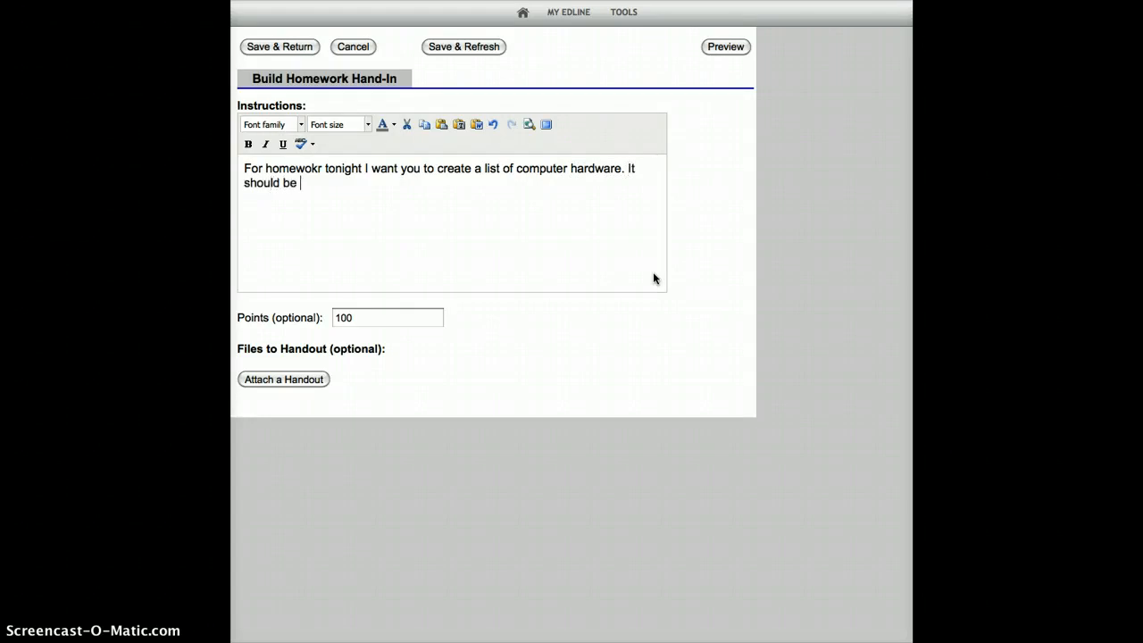
type("no longer tha")
Step: End the first instruction sentence with a period and add "It should be no longer than 10 items."
type("n 10 items.")
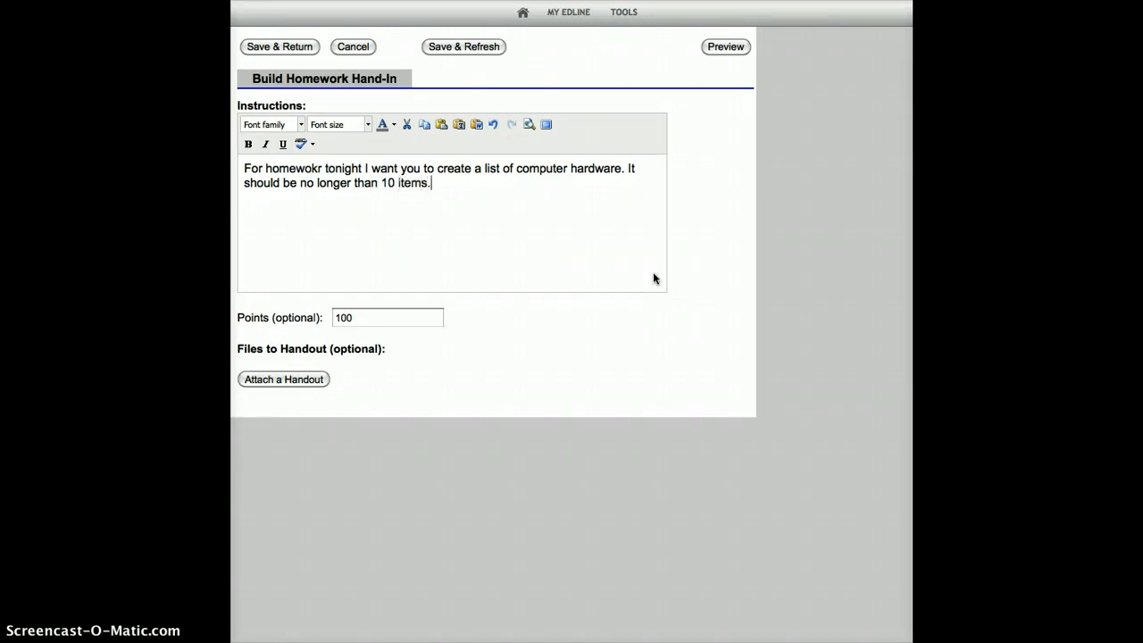
left_click(691, 368)
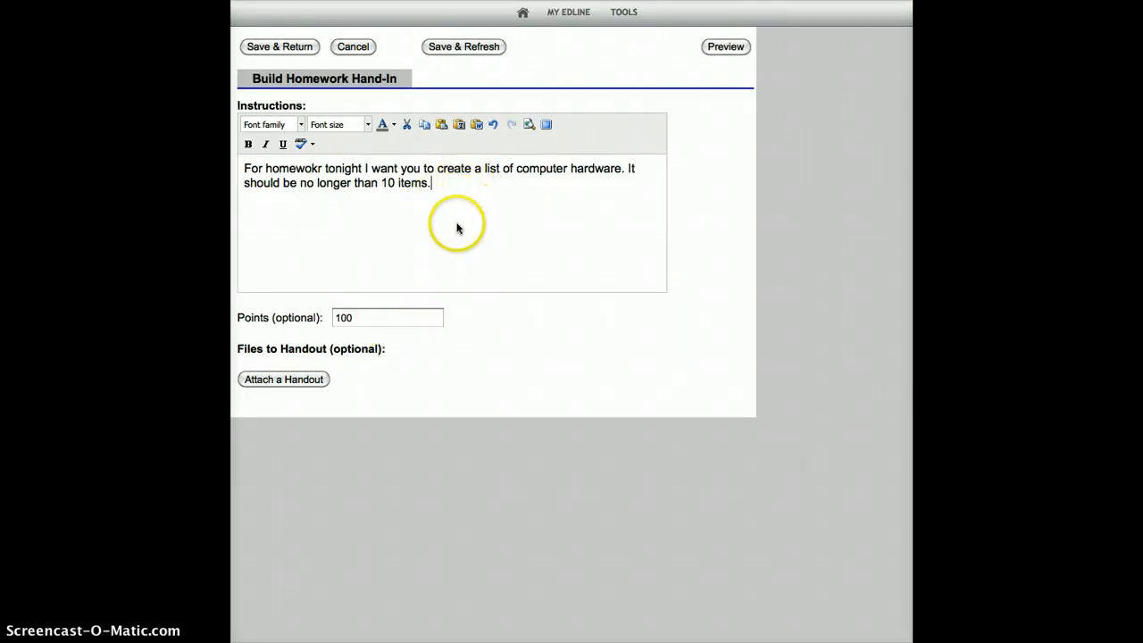
Step: Correct the misspelled "homewokr" in the instructions to "homework"
left_click(323, 168)
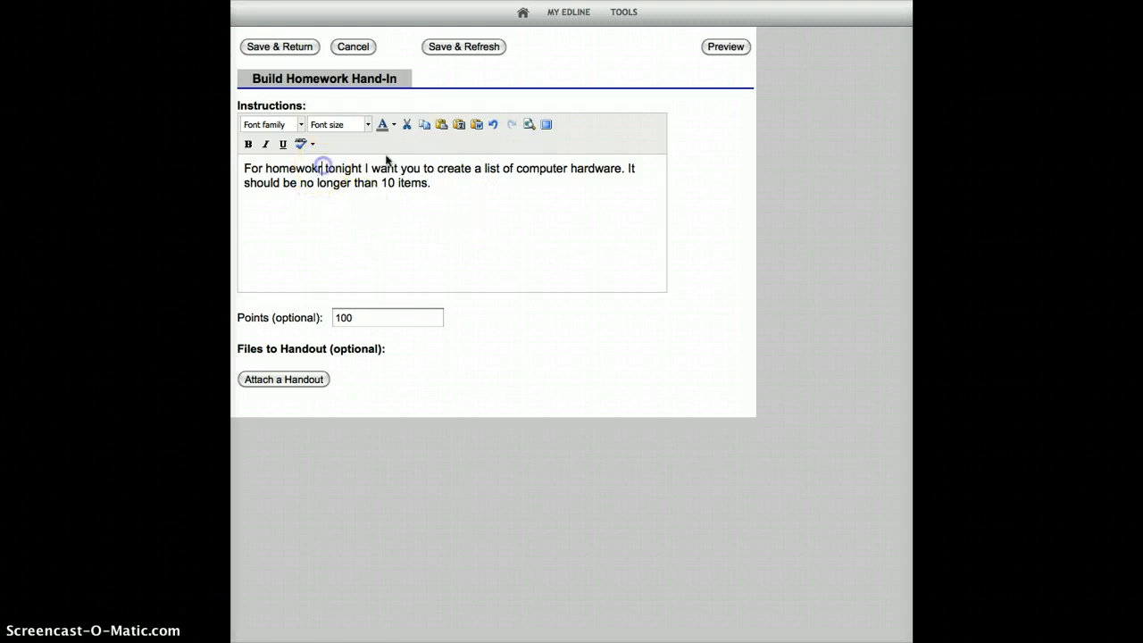
key("BackSpace")
key("BackSpace")
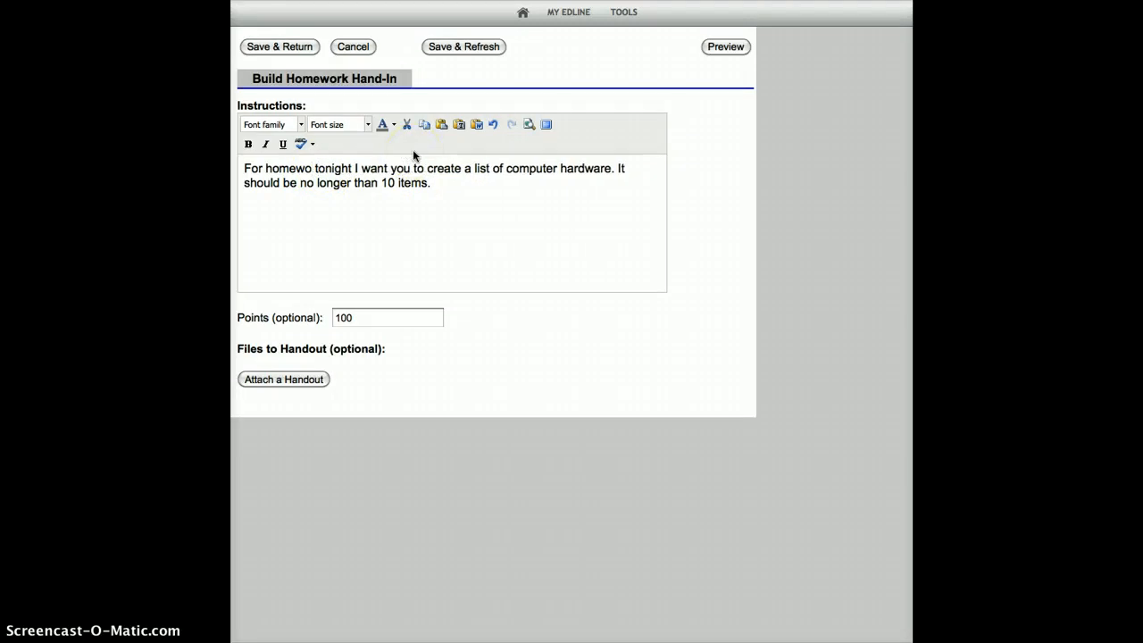
type("rk")
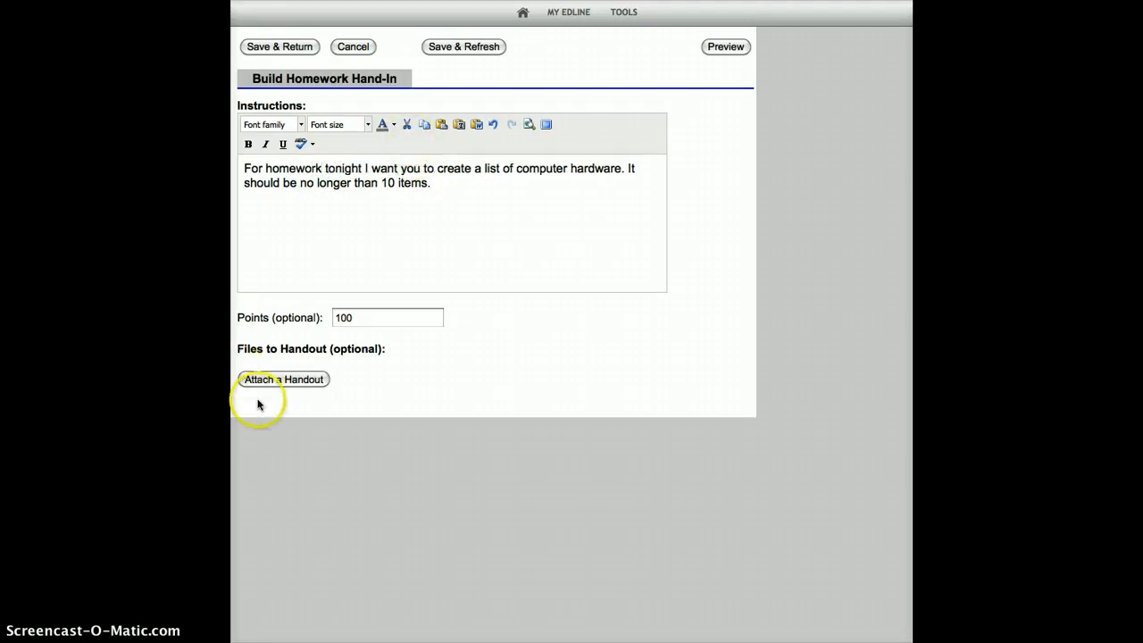
Step: Try to attach recycle.doc from the Documents folder as a handout file
left_click(297, 379)
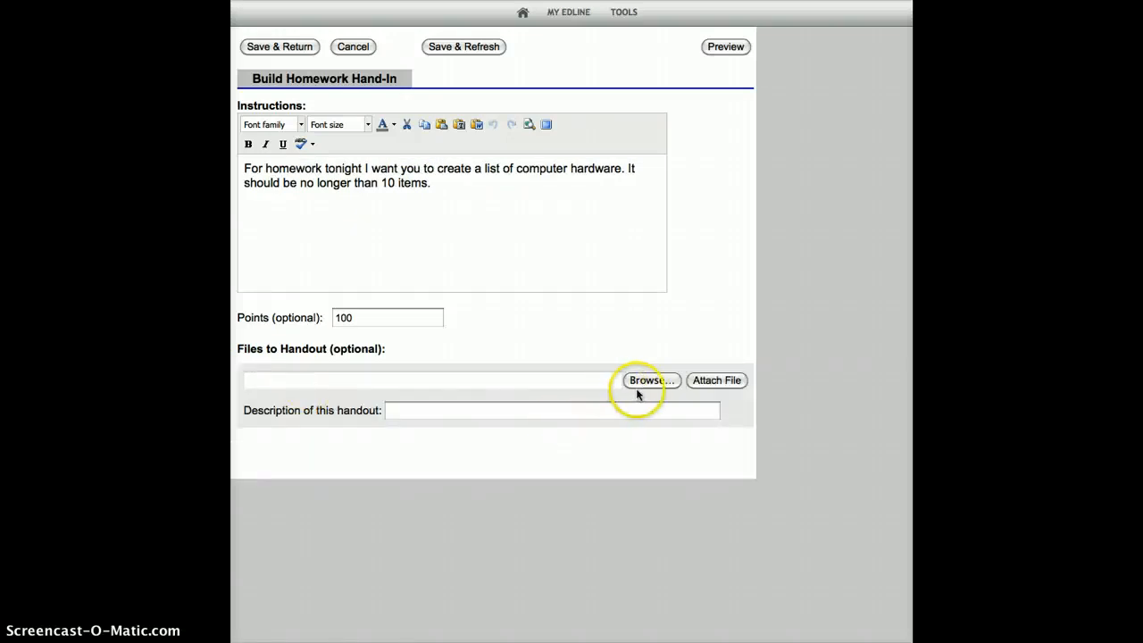
left_click(643, 382)
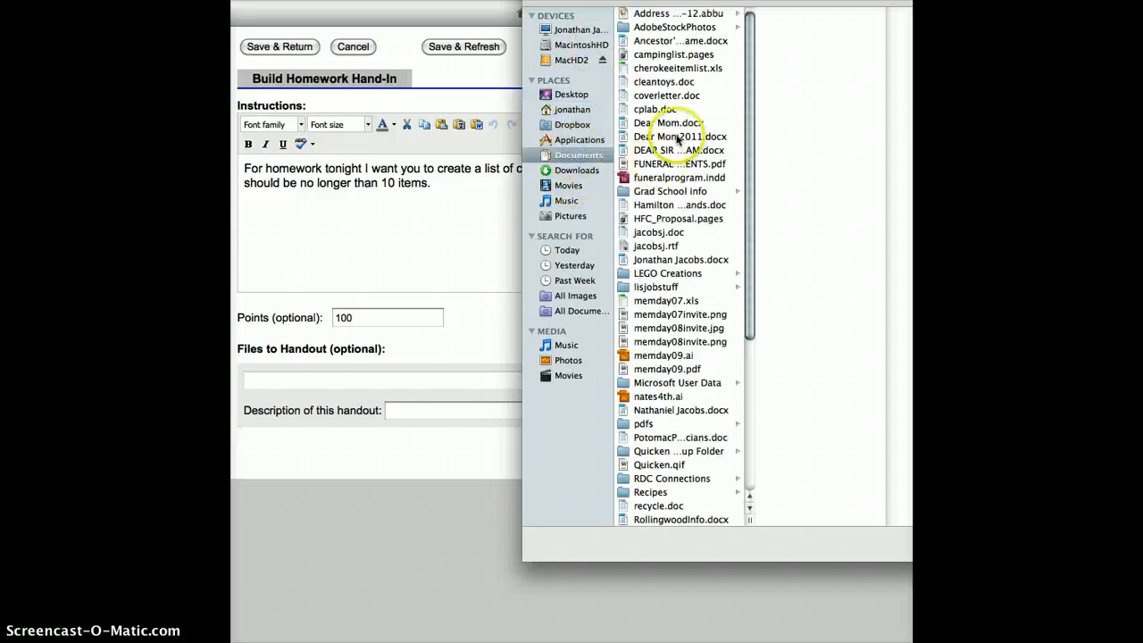
scroll(706, 143, "down", 10)
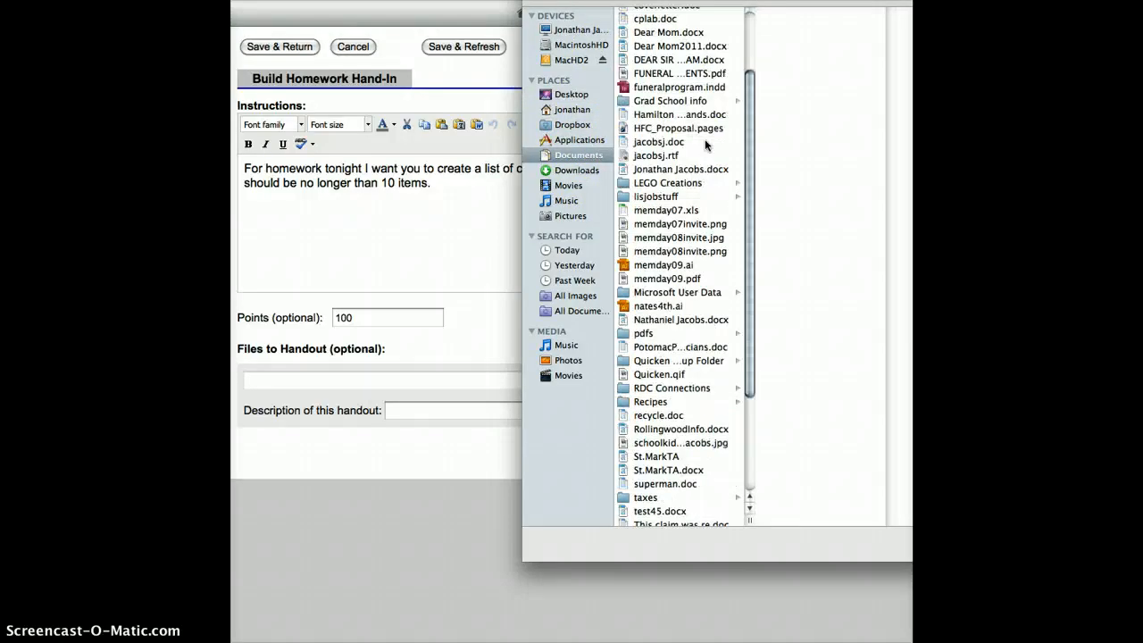
left_click(655, 271)
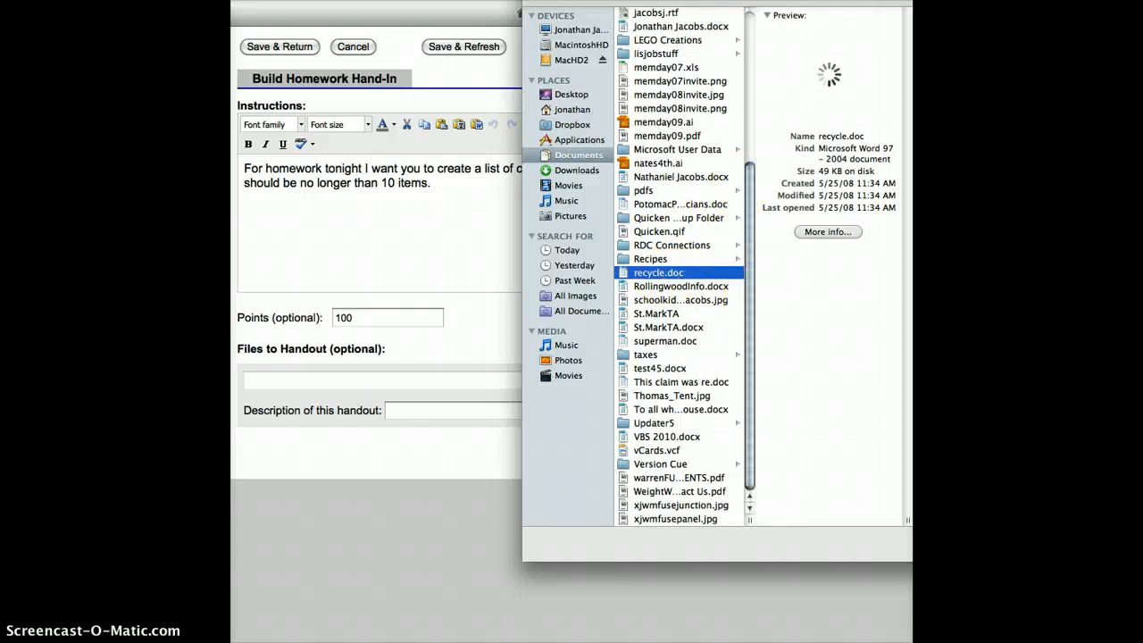
left_click(973, 544)
left_click(710, 381)
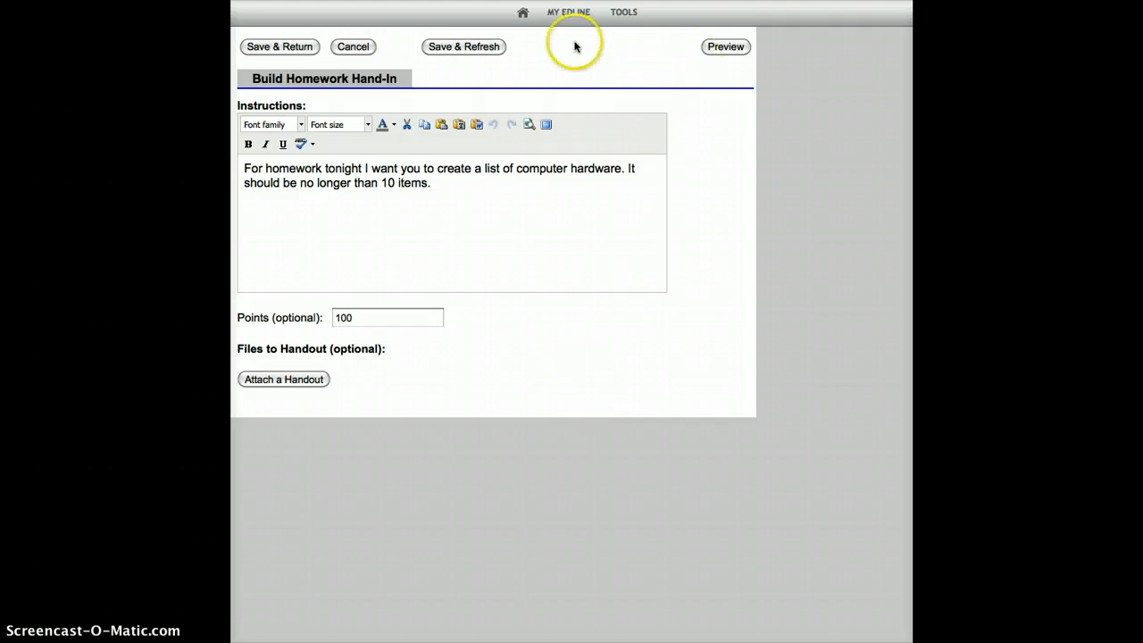
Step: Save the homework instructions and return to the hand-in's setup options
left_click(293, 52)
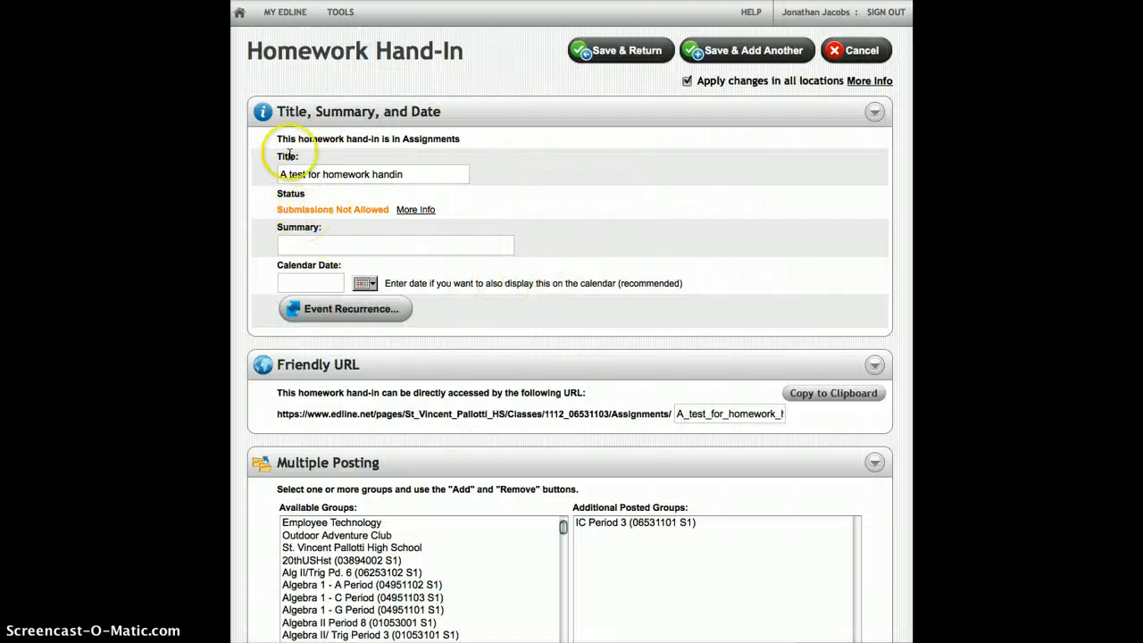
scroll(639, 334, "down", 5)
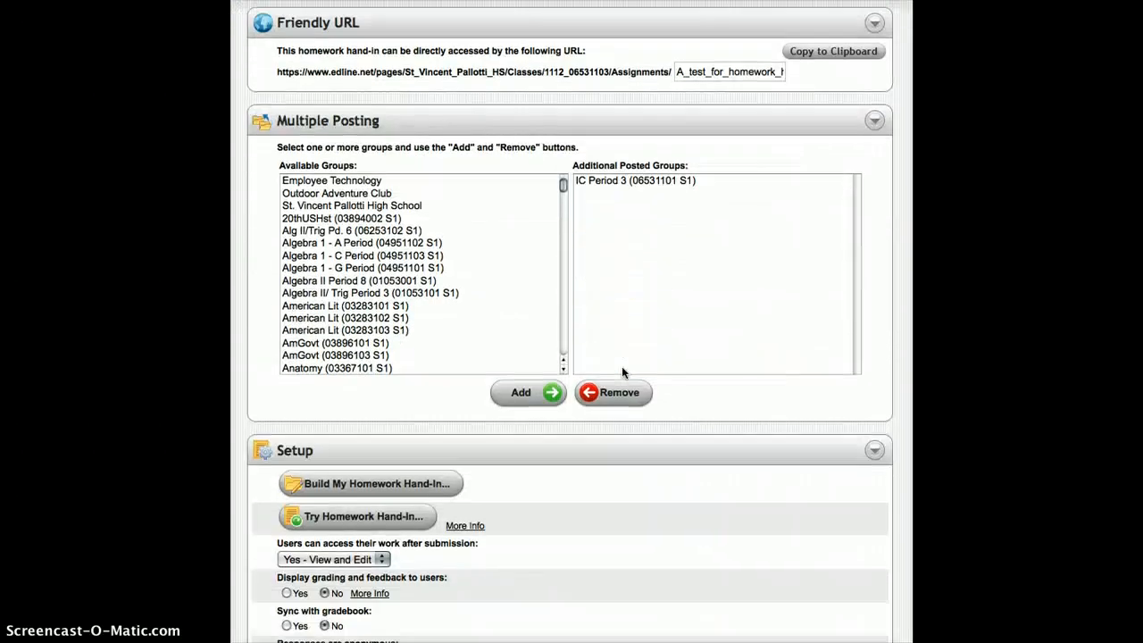
scroll(623, 372, "down", 3)
left_click(626, 388)
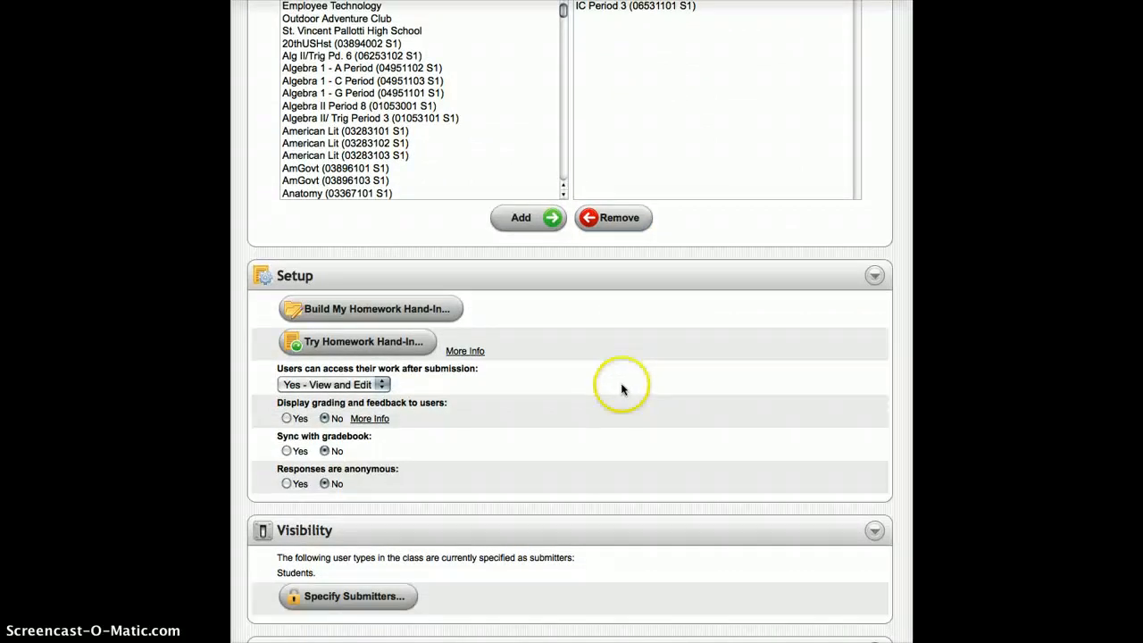
Step: Check the choices for users accessing their work after submission, keeping "Yes - View and Edit"
scroll(540, 317, "down", 2)
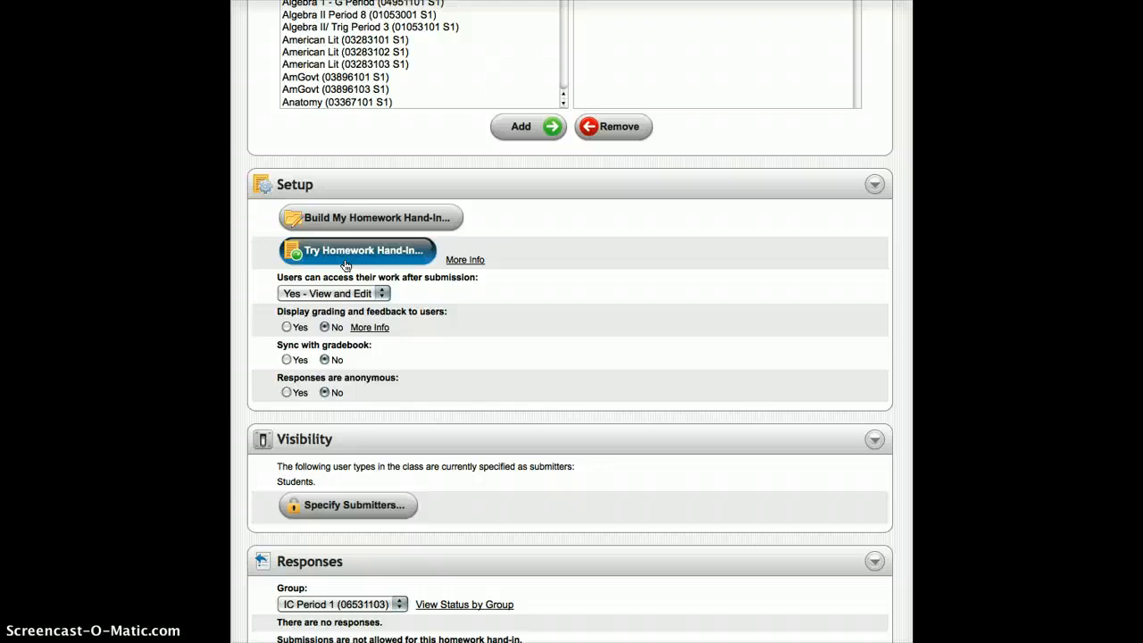
left_click(345, 296)
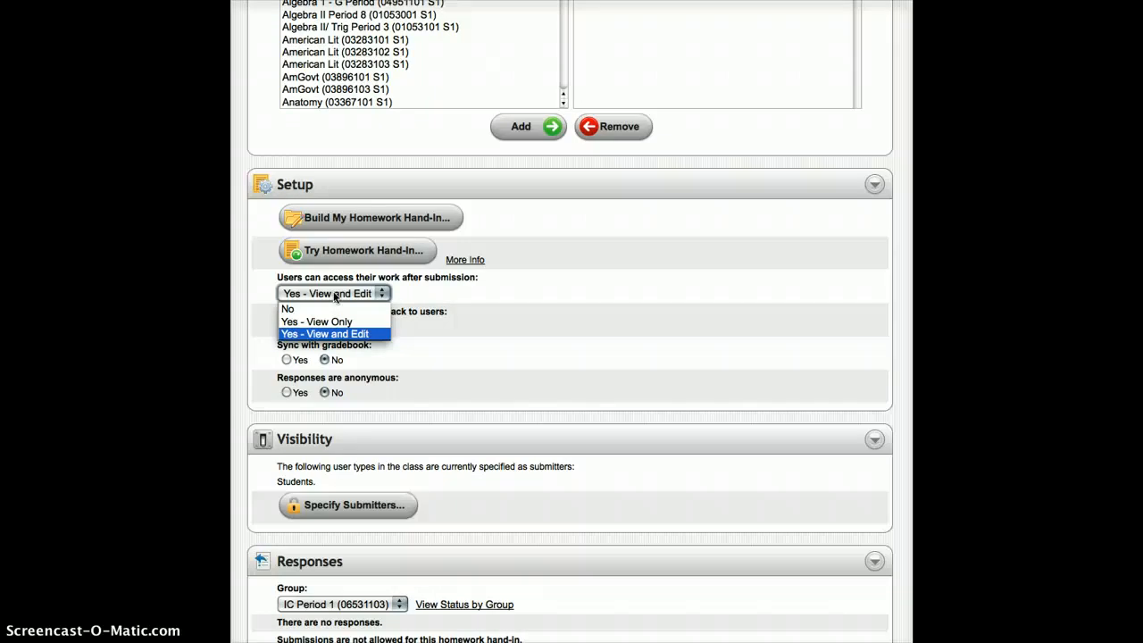
left_click(336, 296)
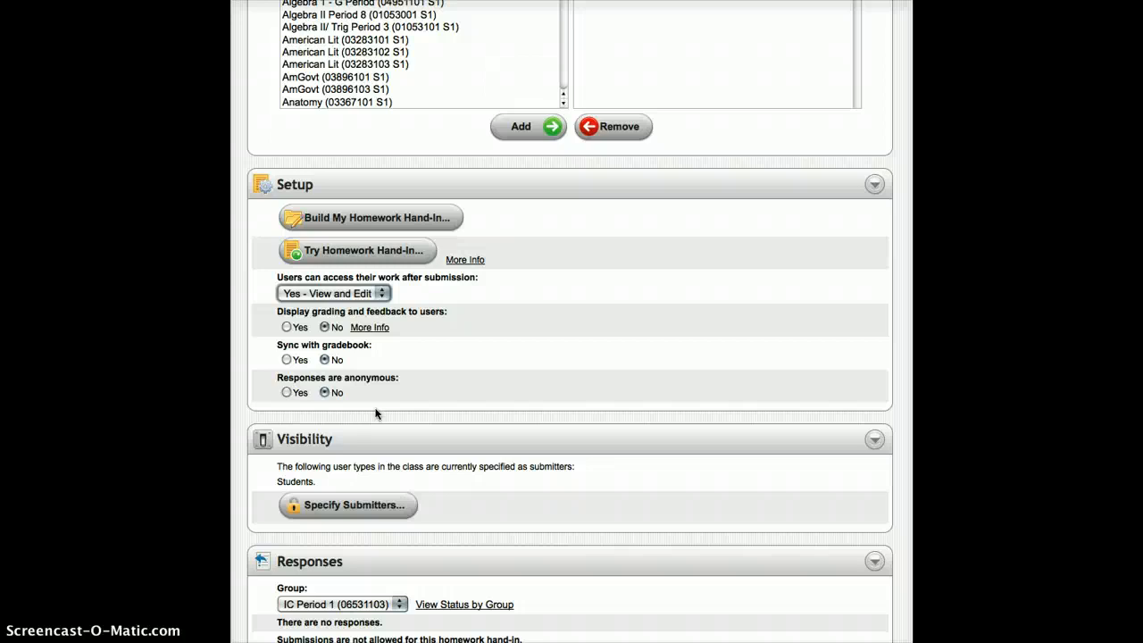
Step: Allow submissions for the homework hand-in in all locations
scroll(450, 434, "down", 3)
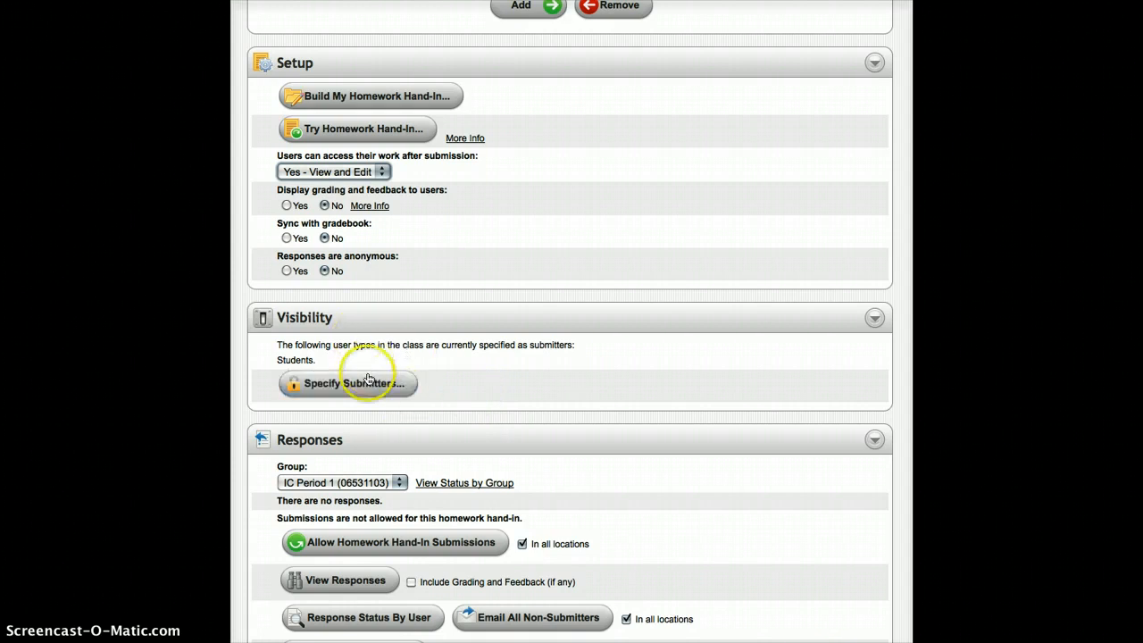
left_click(324, 386)
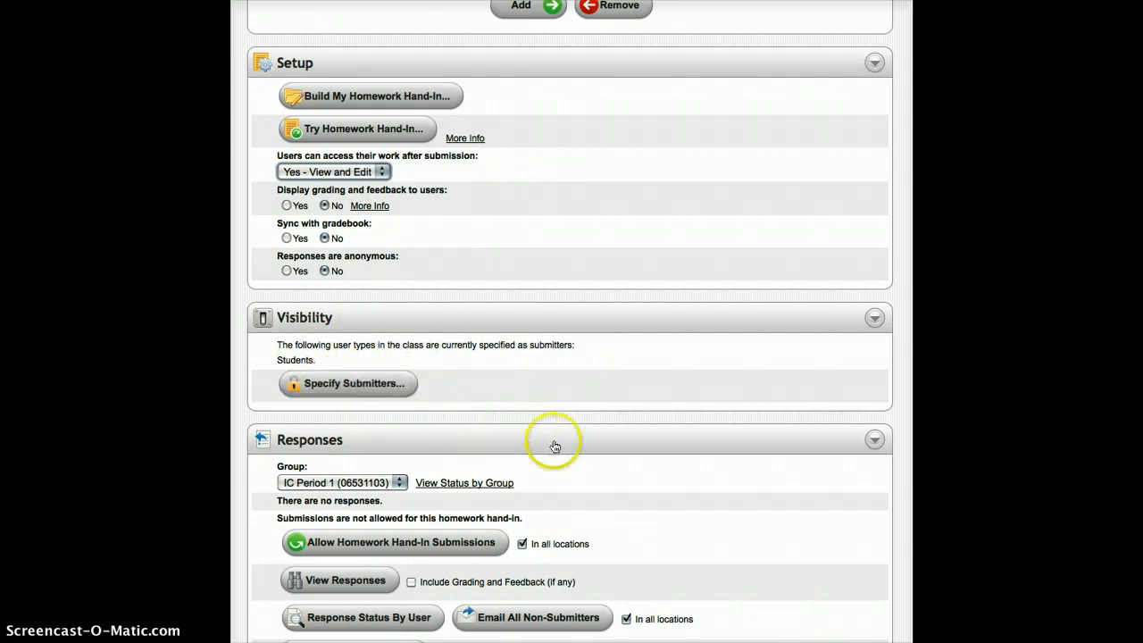
scroll(554, 441, "down", 3)
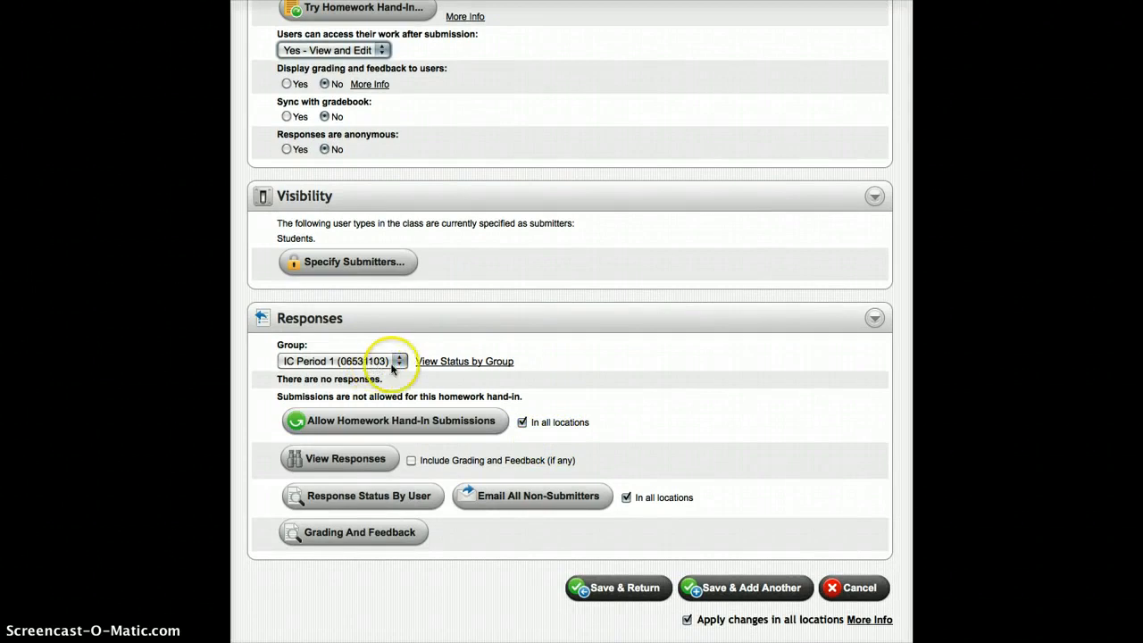
left_click(442, 424)
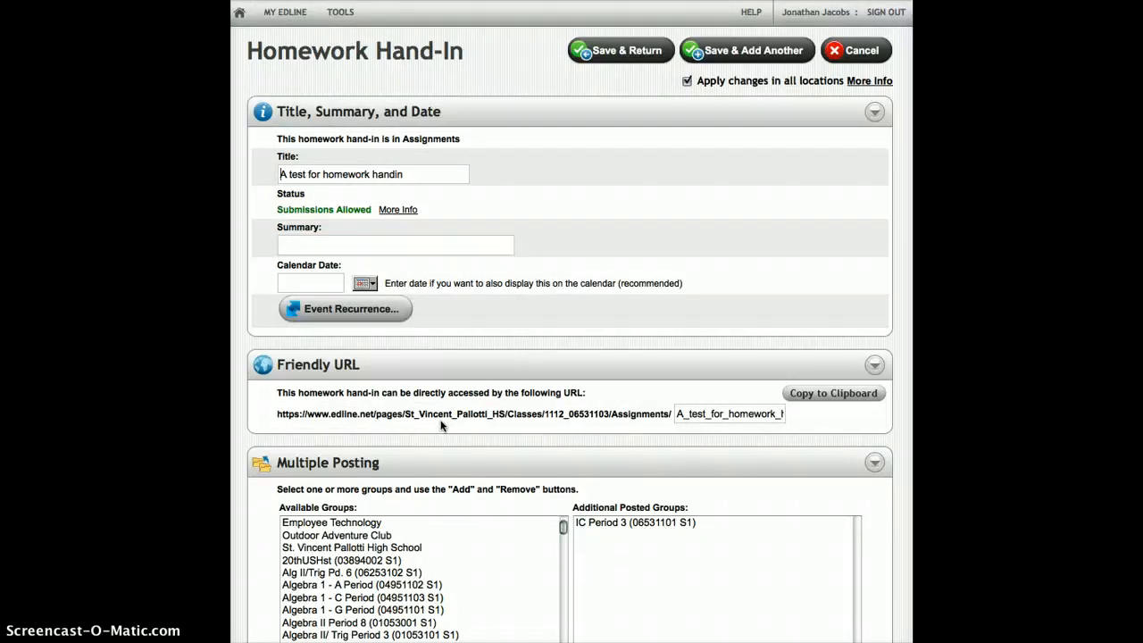
Step: View the hand-in's responses for the IC Period 1 group and return to its settings
scroll(402, 237, "down", 3)
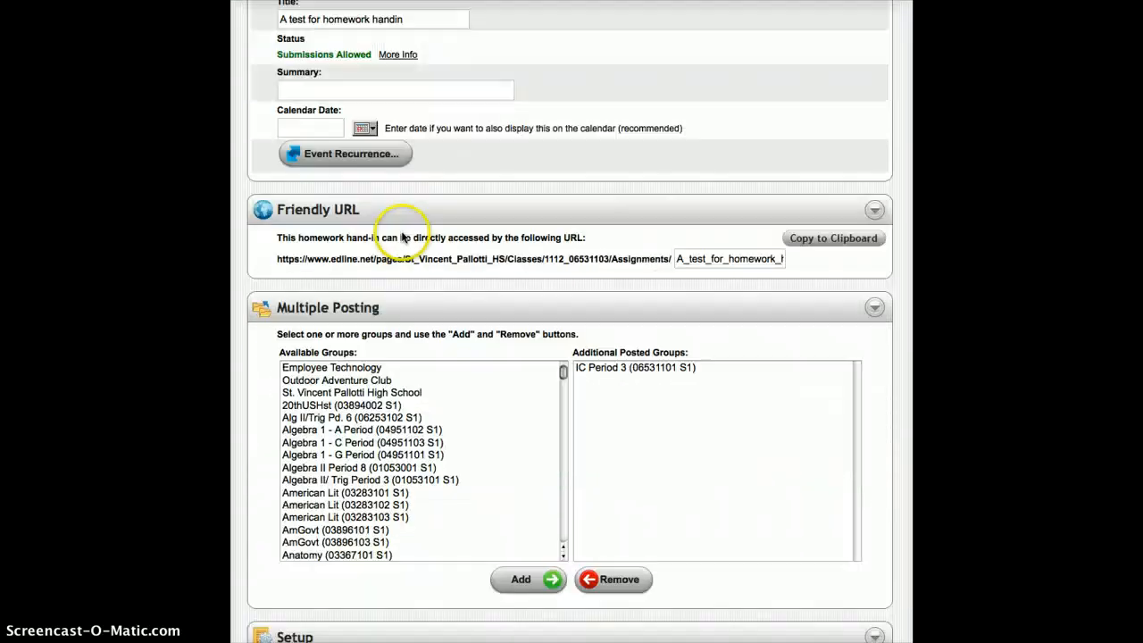
scroll(434, 248, "down", 13)
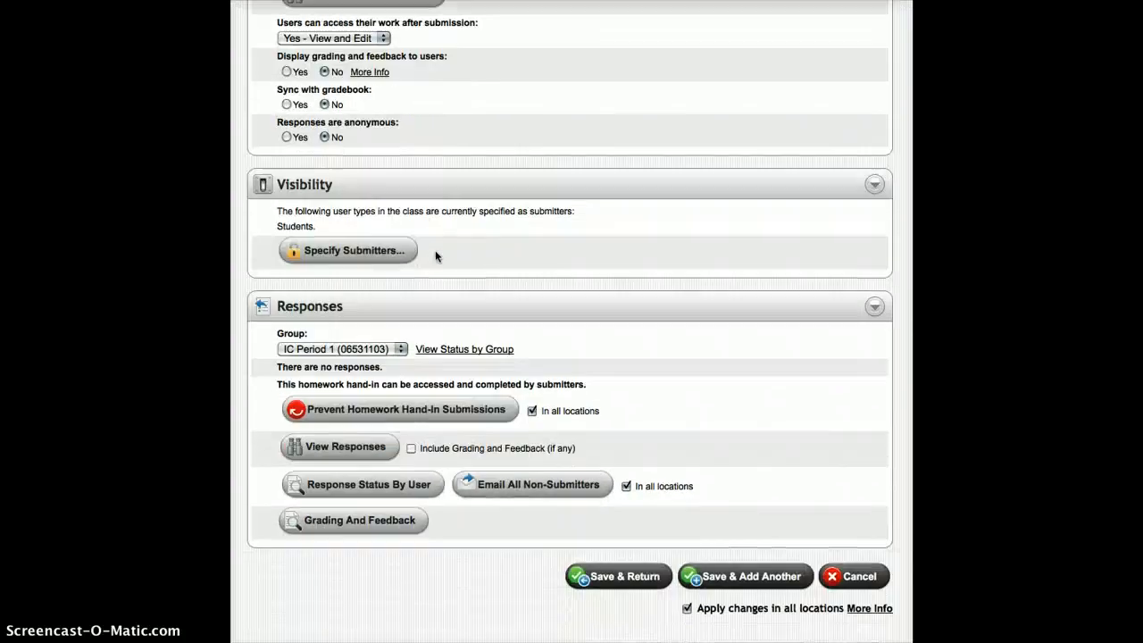
scroll(435, 253, "down", 1)
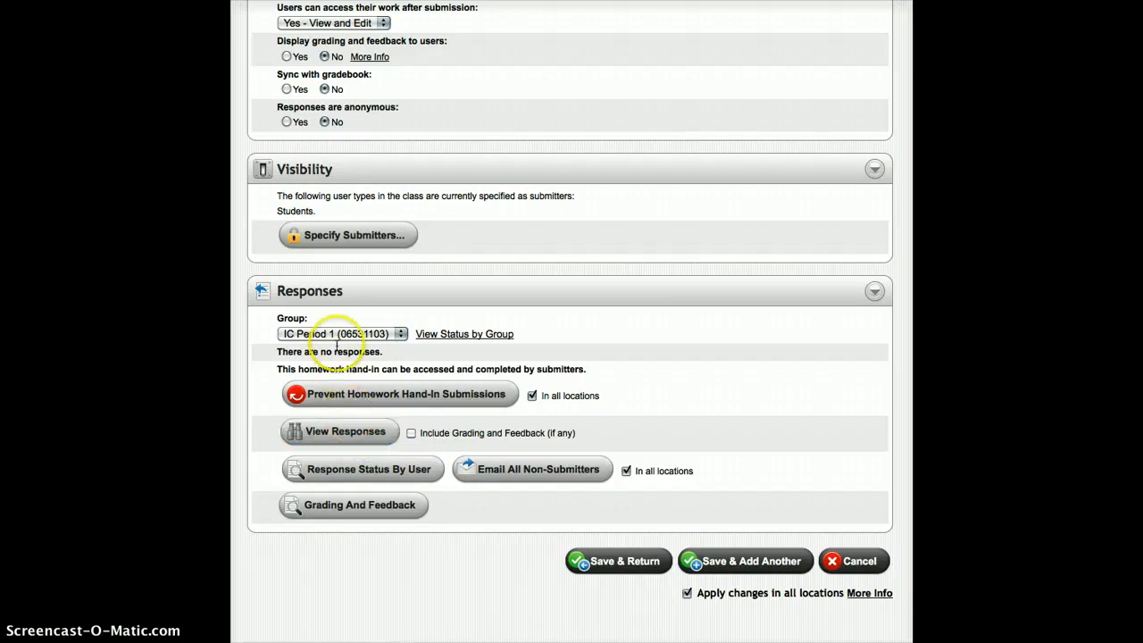
left_click(342, 335)
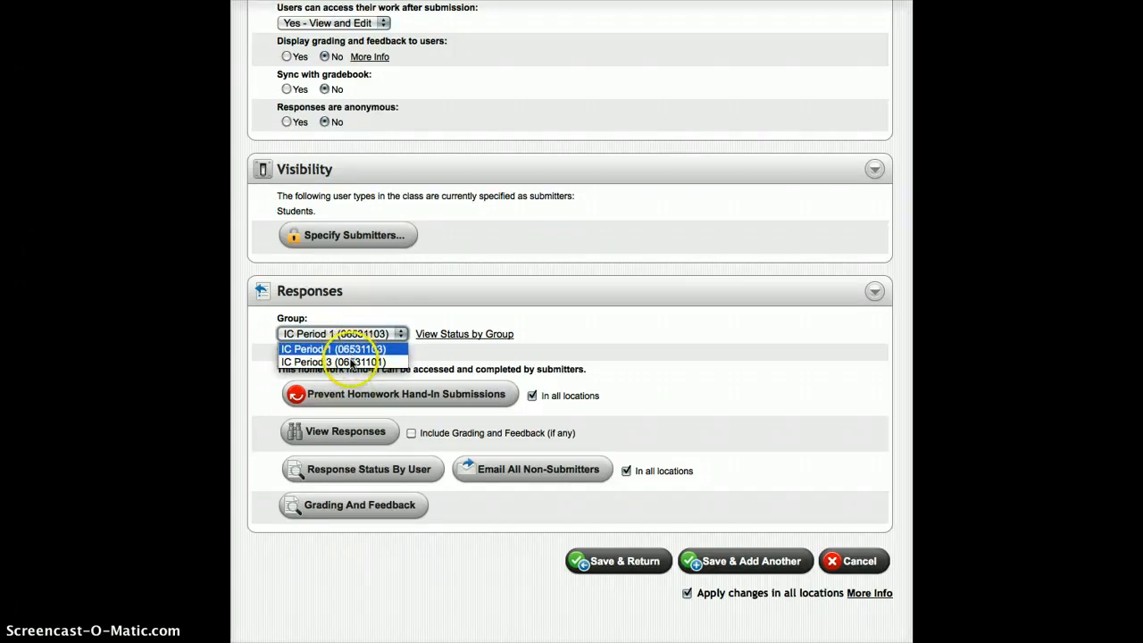
left_click(355, 340)
left_click(349, 435)
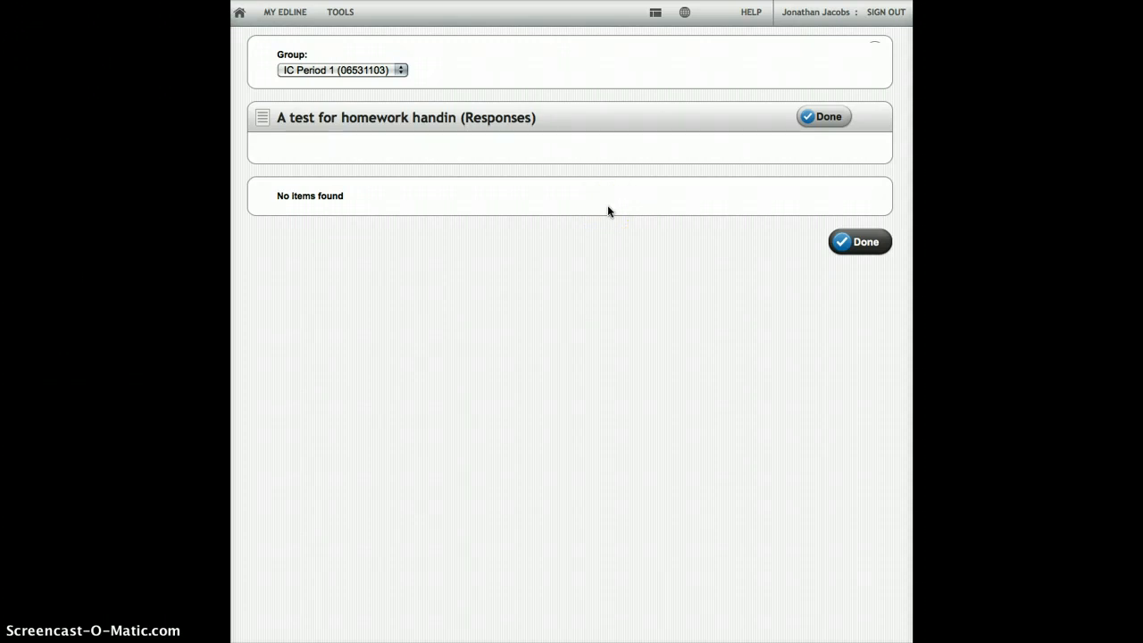
left_click(860, 242)
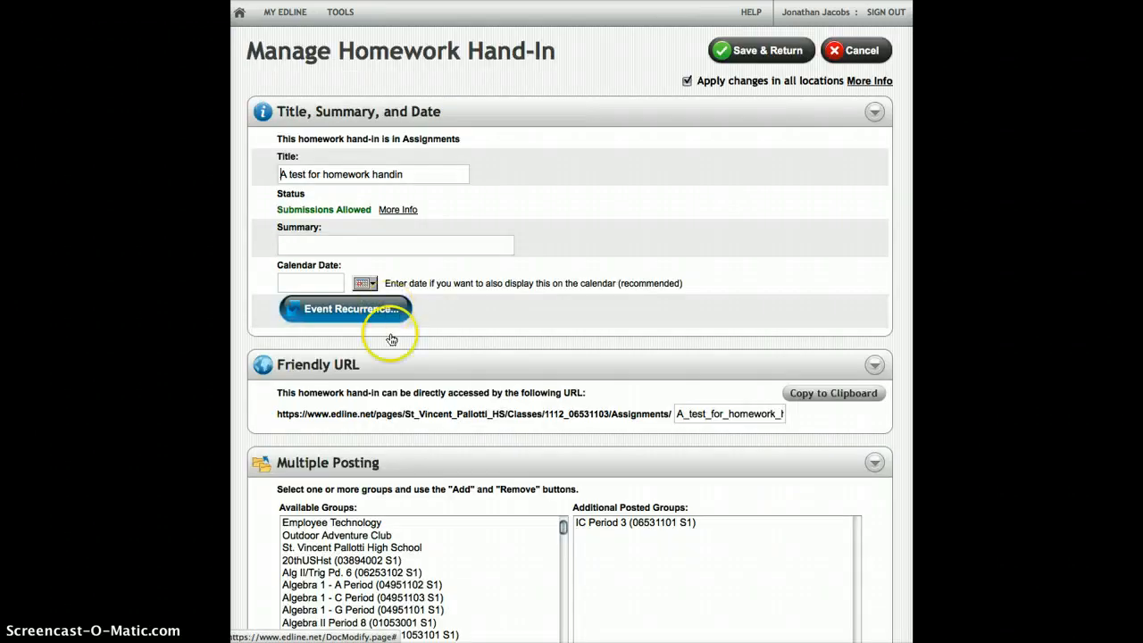
Step: Review the response status by user for IC Period 1, including the email, blank-response and member search options, and return to the settings
scroll(465, 589, "down", 10)
scroll(613, 477, "down", 2)
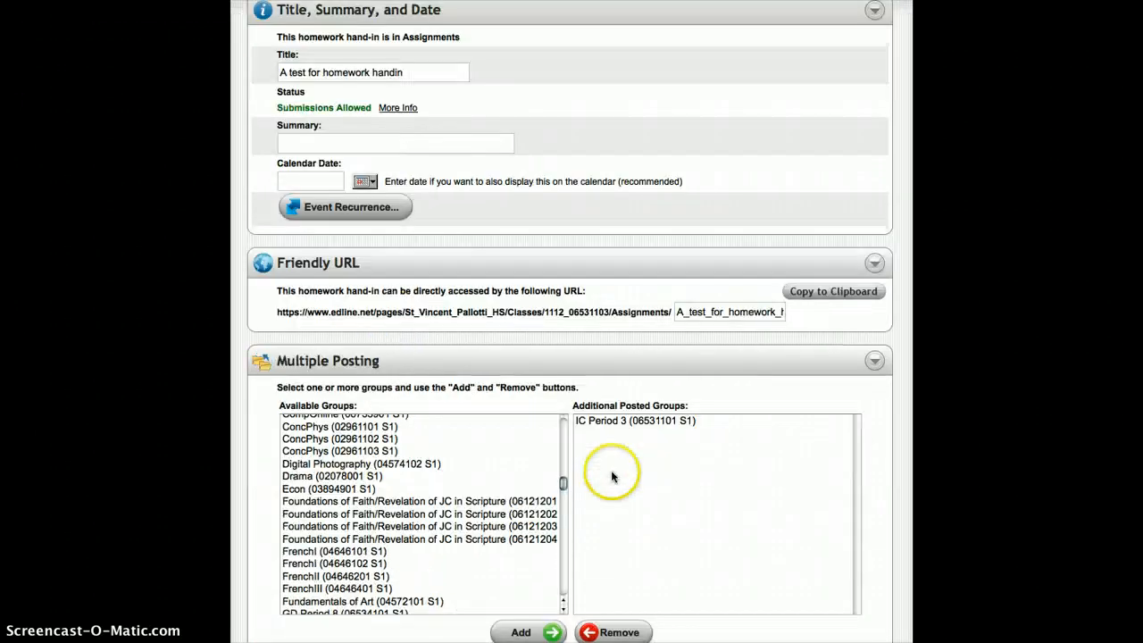
scroll(613, 477, "down", 15)
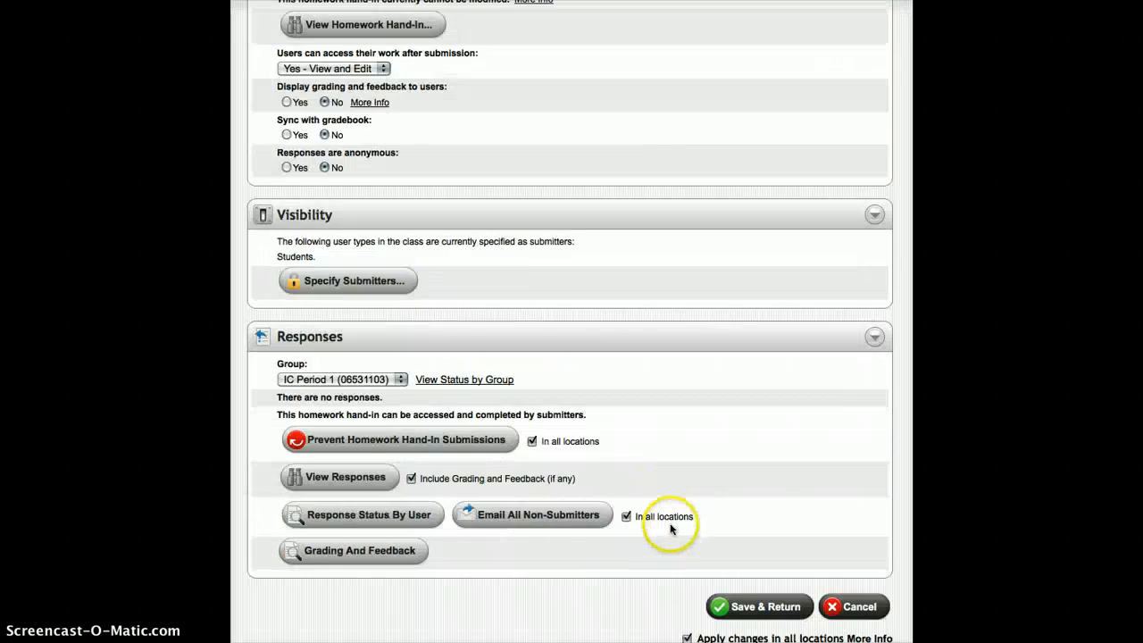
scroll(671, 529, "down", 1)
left_click(398, 468)
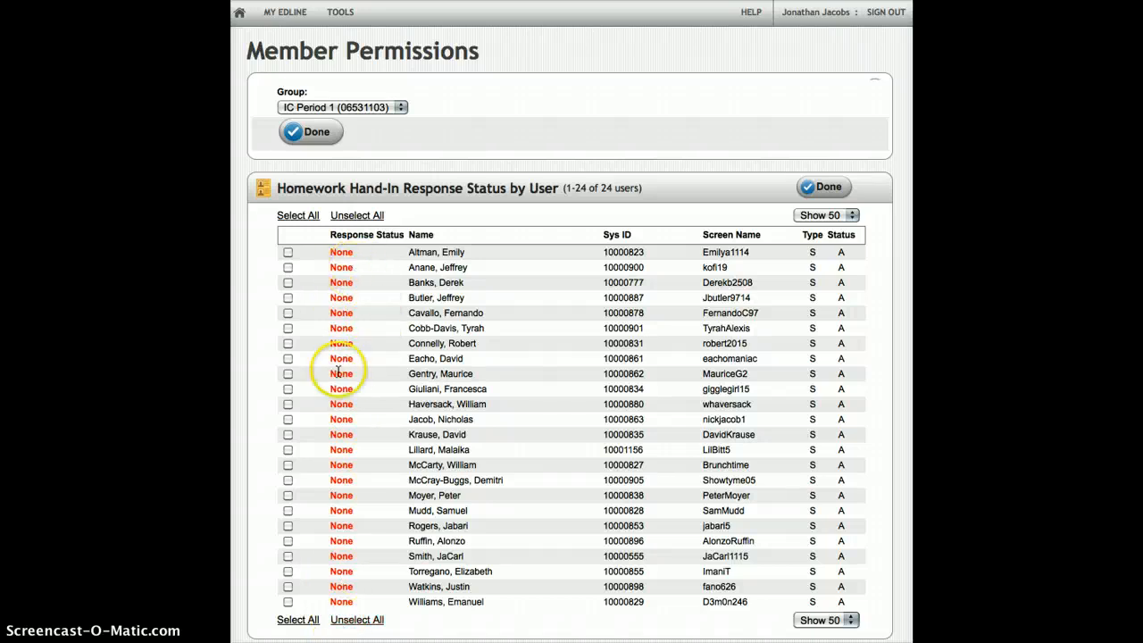
scroll(521, 487, "down", 2)
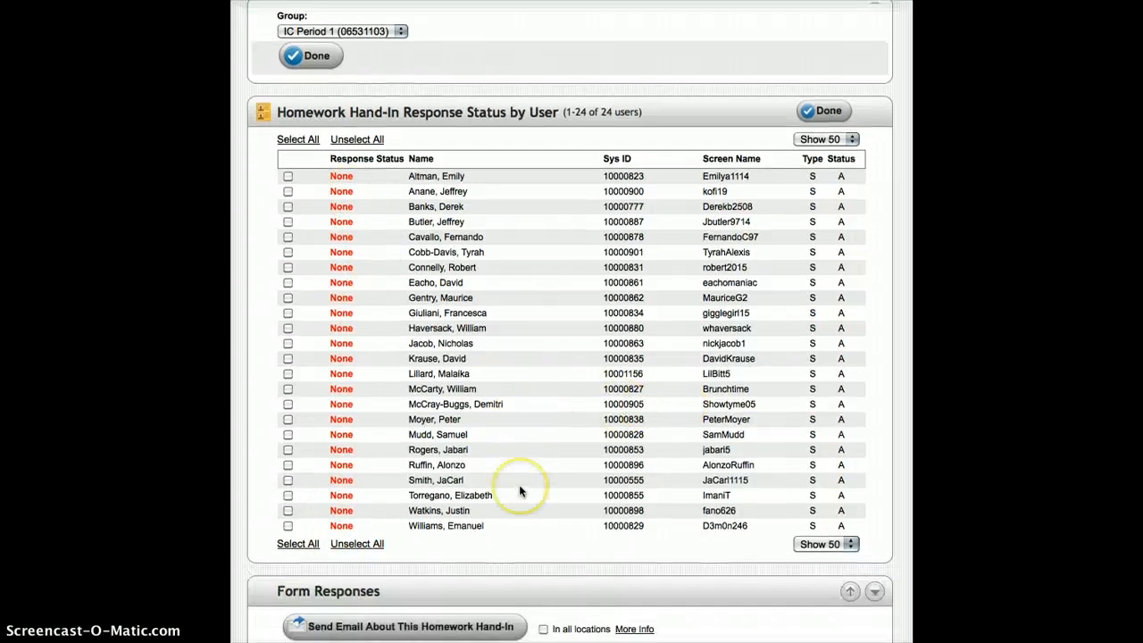
scroll(521, 490, "down", 6)
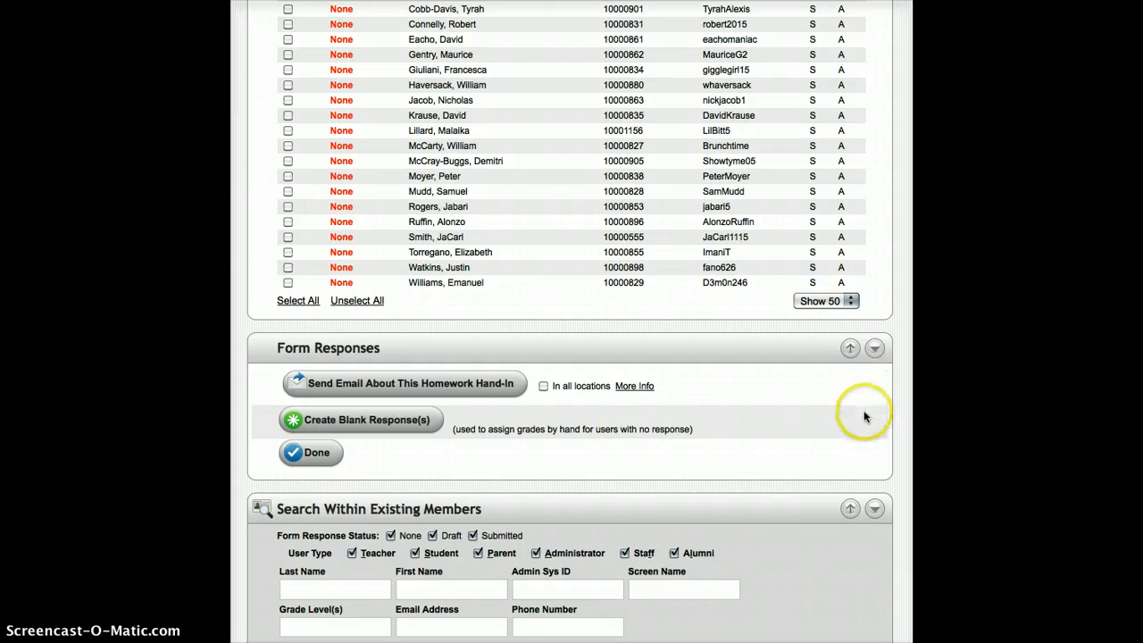
scroll(630, 434, "down", 3)
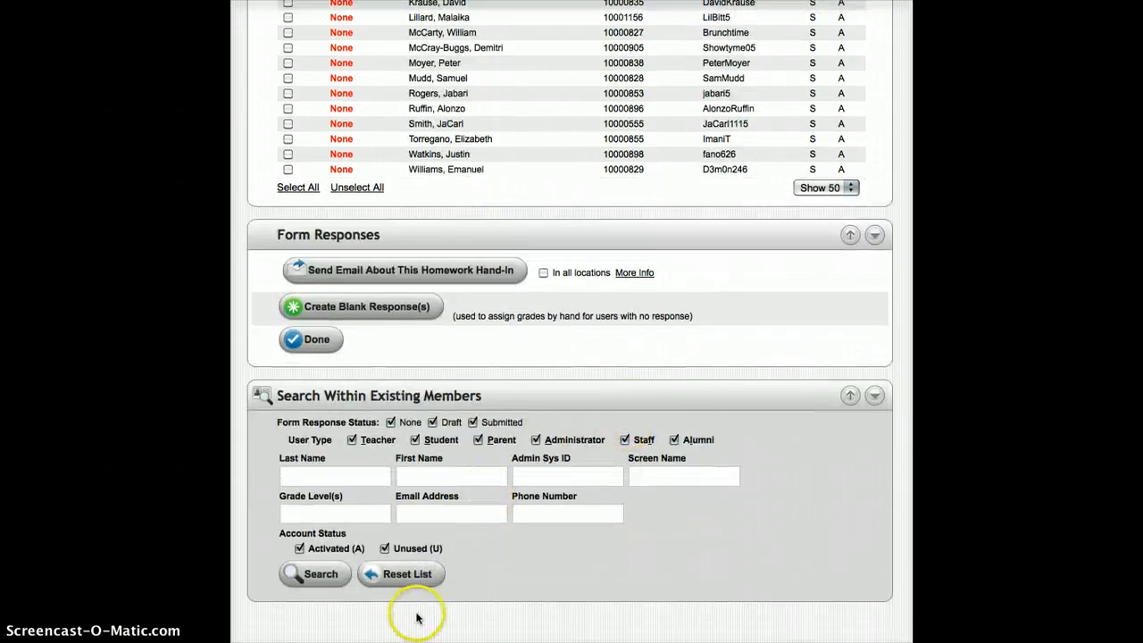
left_click(306, 346)
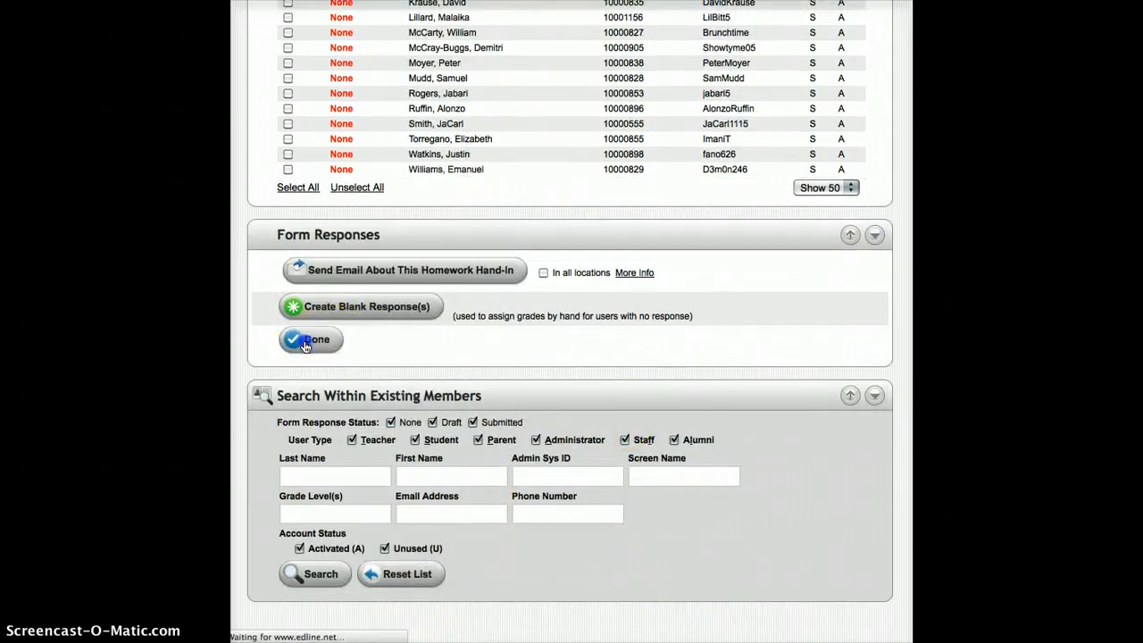
left_click(312, 344)
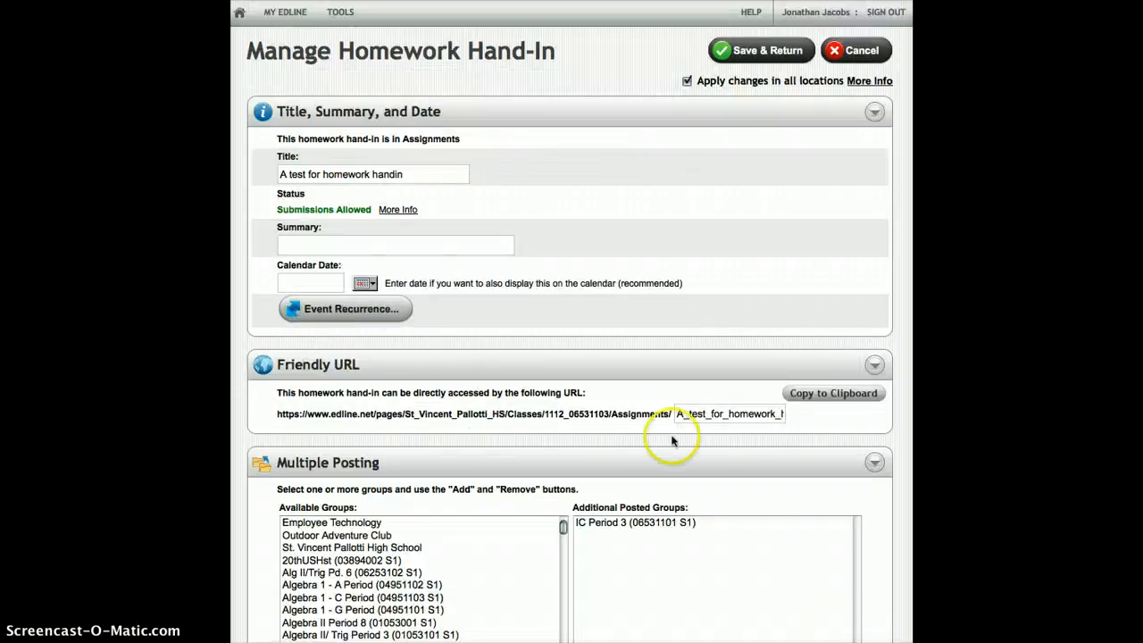
Step: Look at the hand-in's grading and feedback page for IC Period 1 and go back to its settings
scroll(661, 460, "down", 8)
scroll(656, 467, "down", 10)
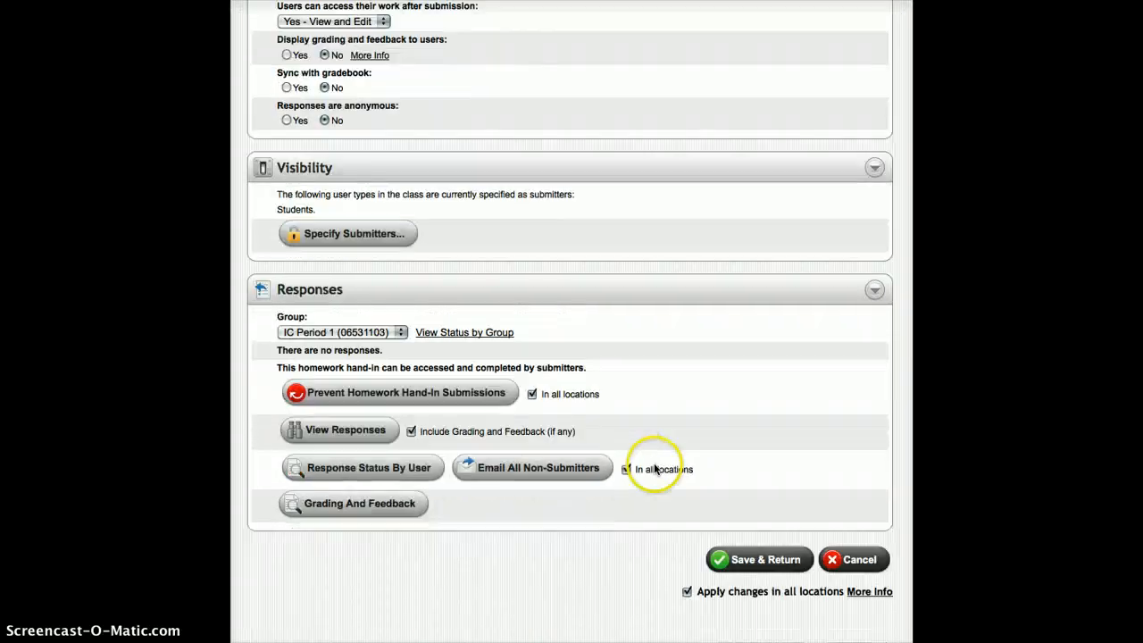
left_click(537, 475)
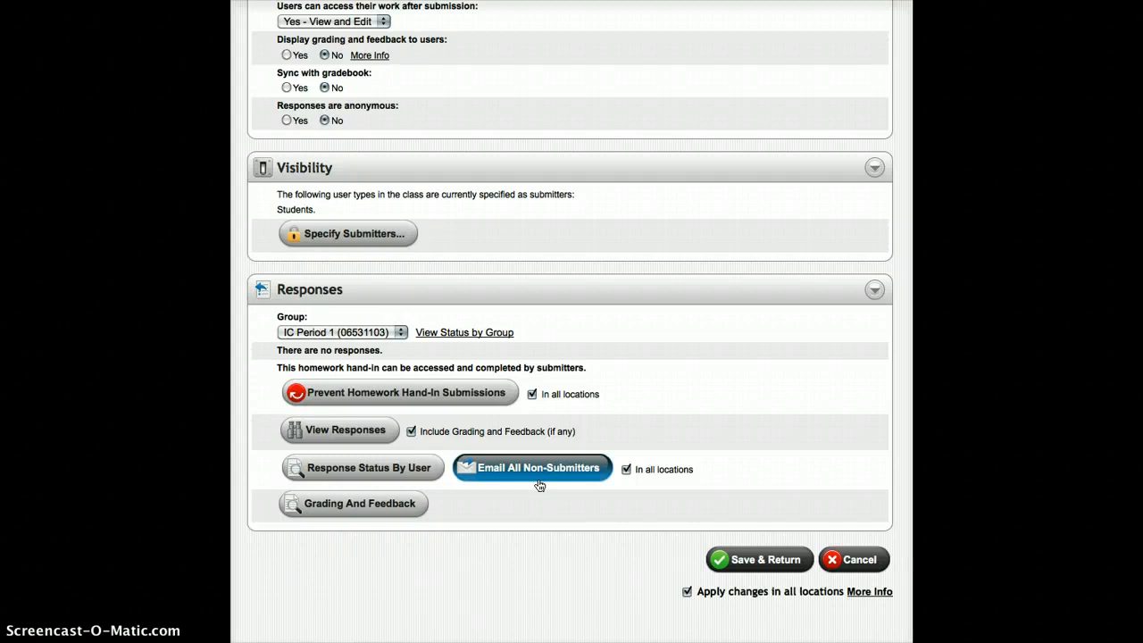
left_click(541, 482)
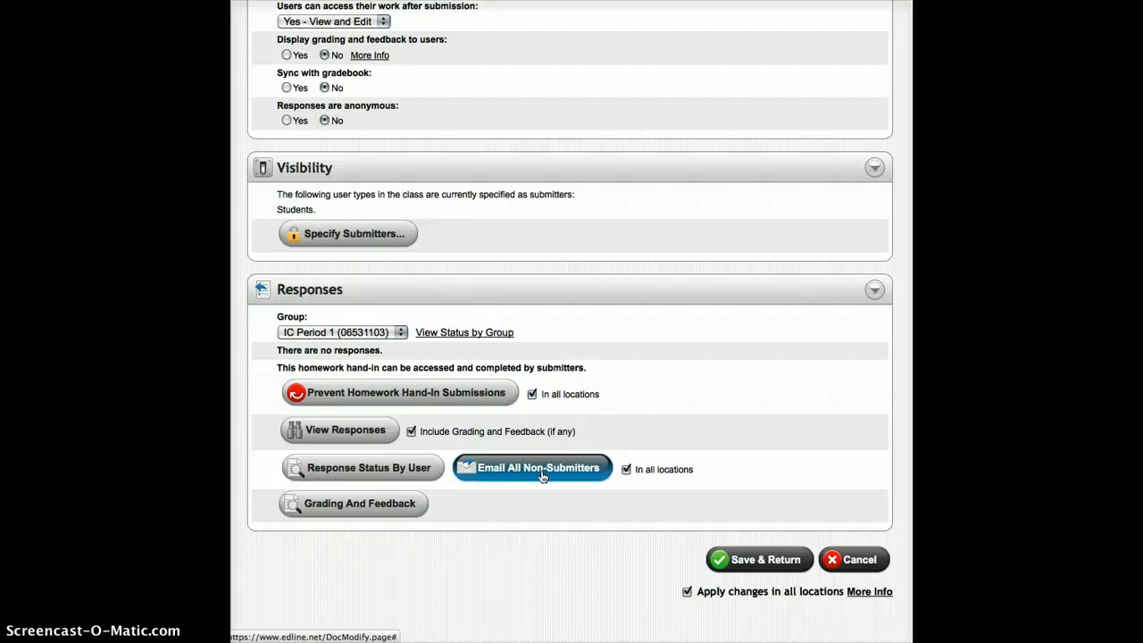
left_click(369, 513)
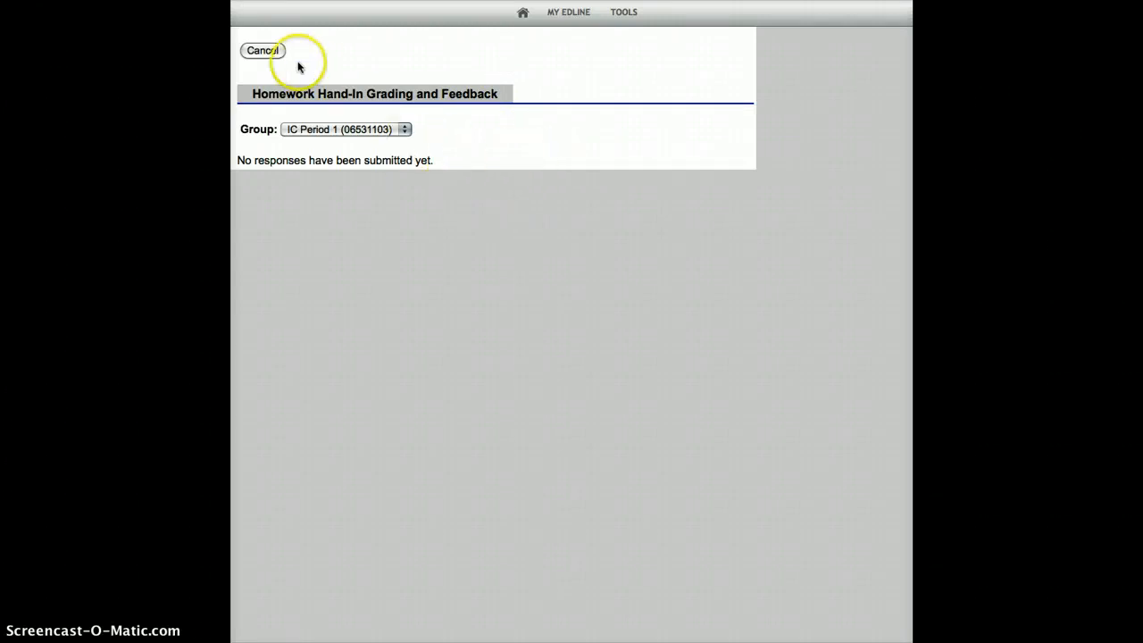
left_click(268, 51)
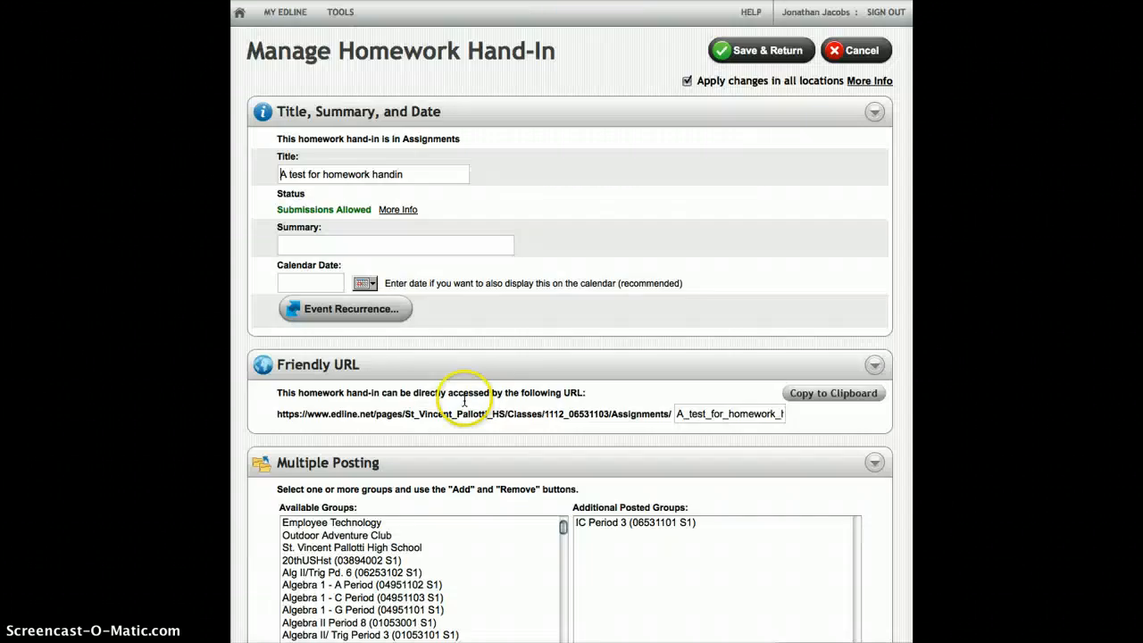
Step: Save the homework hand-in with changes applied in all locations and return to the class page
scroll(500, 438, "down", 5)
scroll(801, 504, "down", 15)
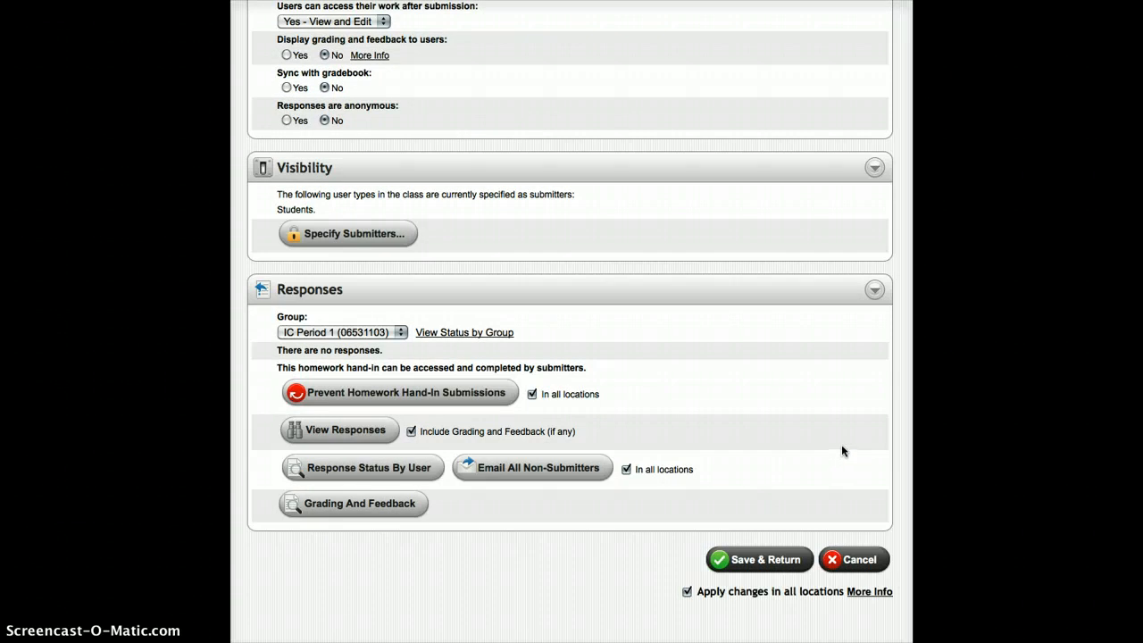
left_click(743, 561)
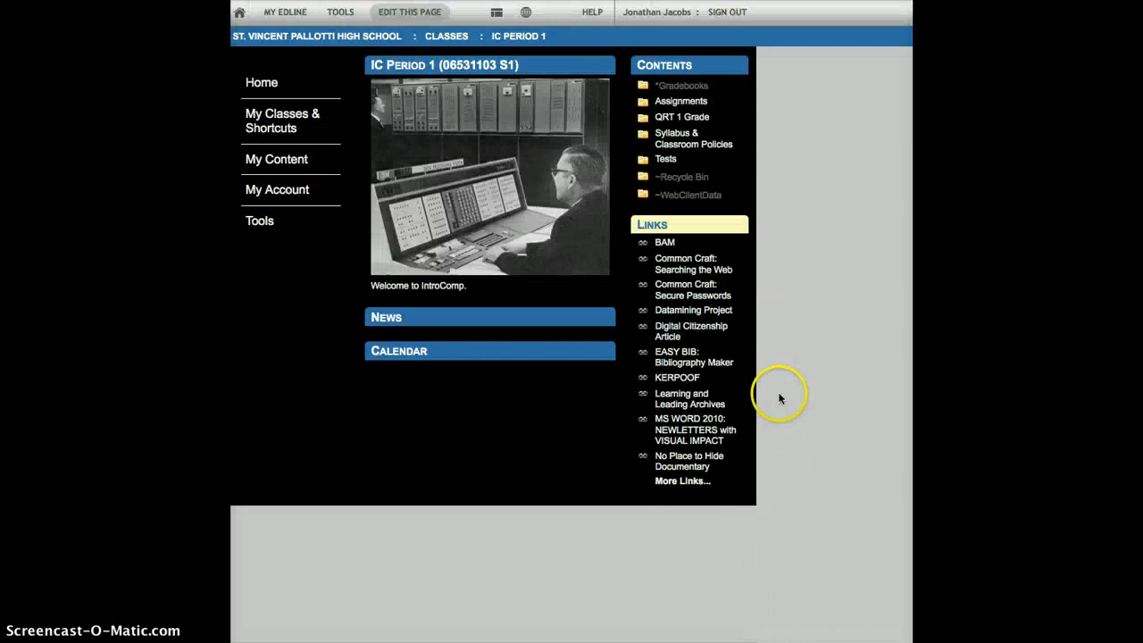
Step: Open the class's Assignments folder to check the posted "A test for homework handin" entry
left_click(689, 104)
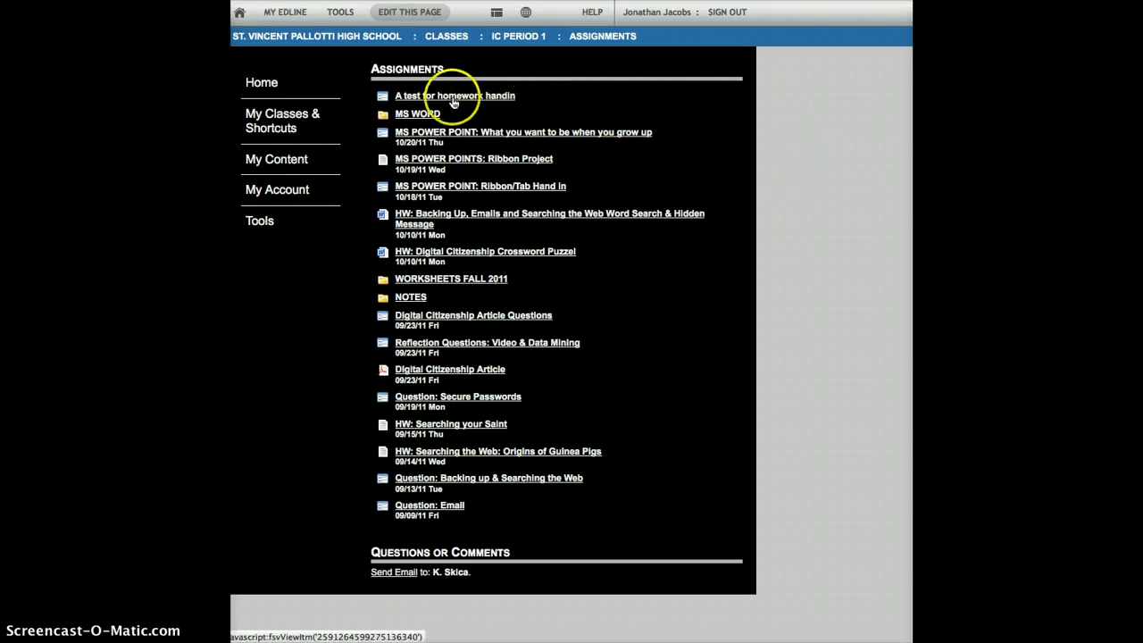
left_click(732, 336)
left_click(748, 340)
left_click(756, 249)
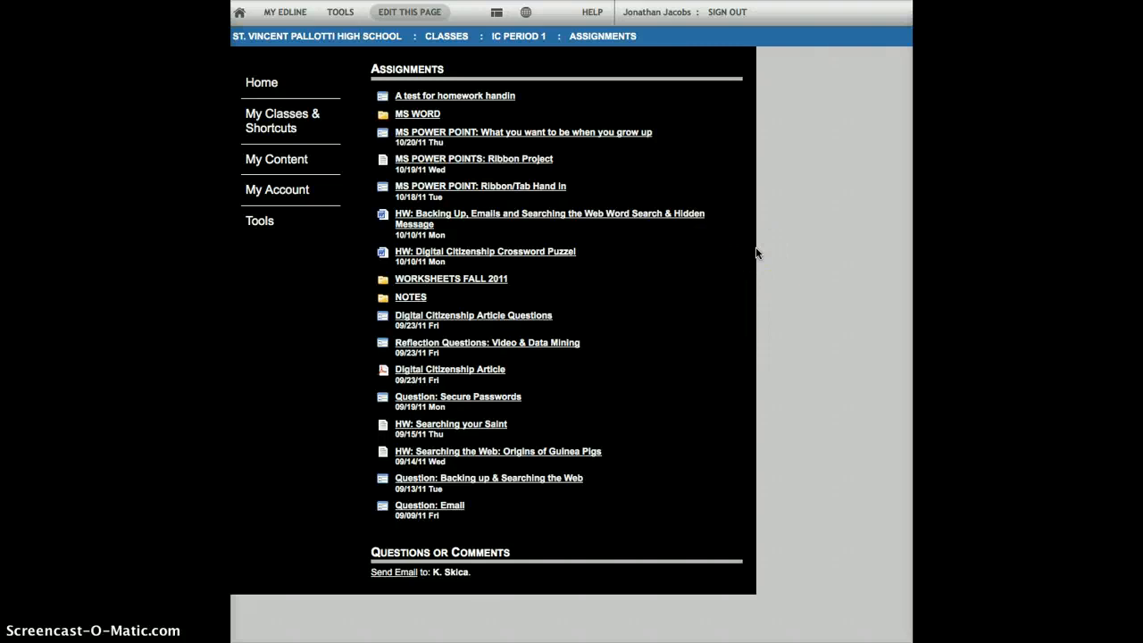